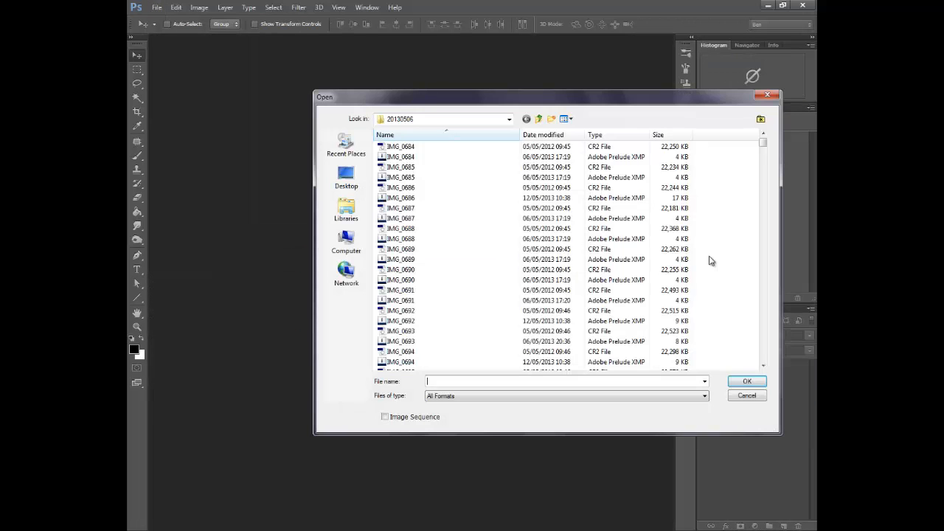
- Load the three bracketed exposures IMG_0790.CR2, IMG_0791.CR2 and IMG_0792.CR2 from the 20130506 folder
left_click(764, 365)
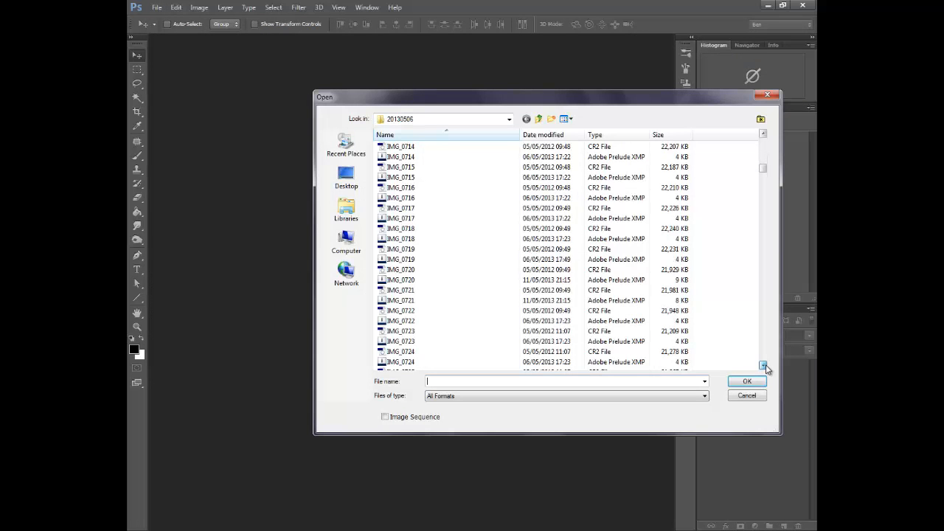
left_click(442, 280)
left_click(442, 300, "ctrl")
left_click(442, 321, "ctrl")
left_click(748, 381)
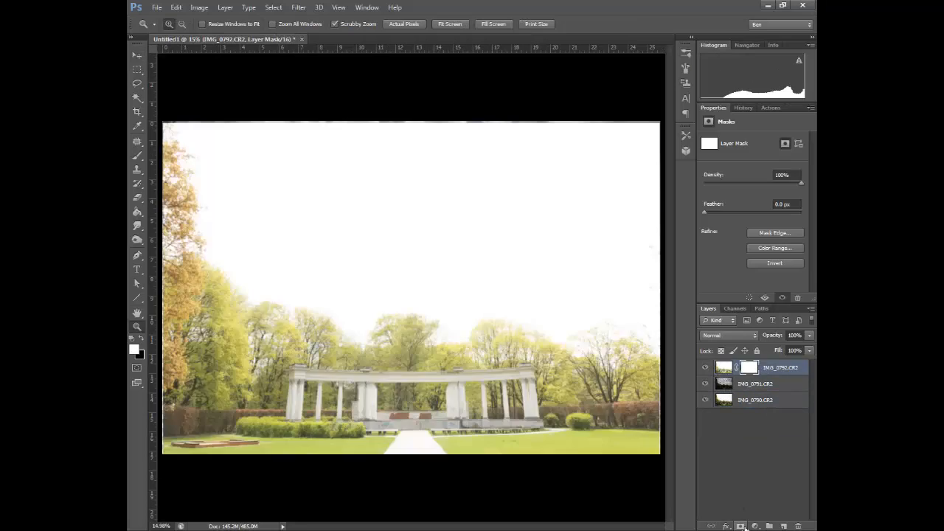
- Invert the IMG_0792.CR2 layer mask to black and add a layer mask to IMG_0791.CR2
key("ctrl+i")
left_click(743, 384)
key("ctrl+i")
key("ctrl+z")
left_click(740, 525)
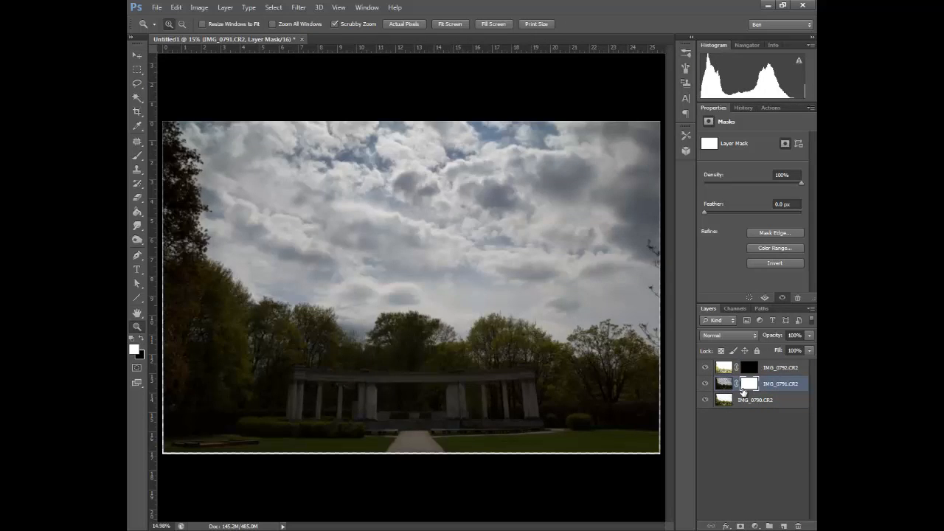
- Invert the IMG_0792.CR2 mask back to white and hide the IMG_0791.CR2 layer
left_click(750, 367)
key("ctrl+i")
left_click(705, 367)
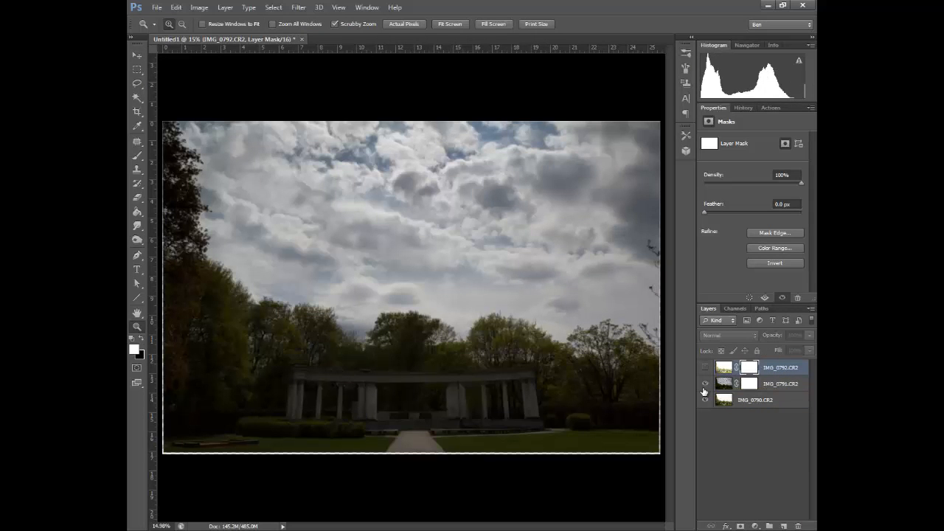
left_click(705, 367)
left_click(705, 383)
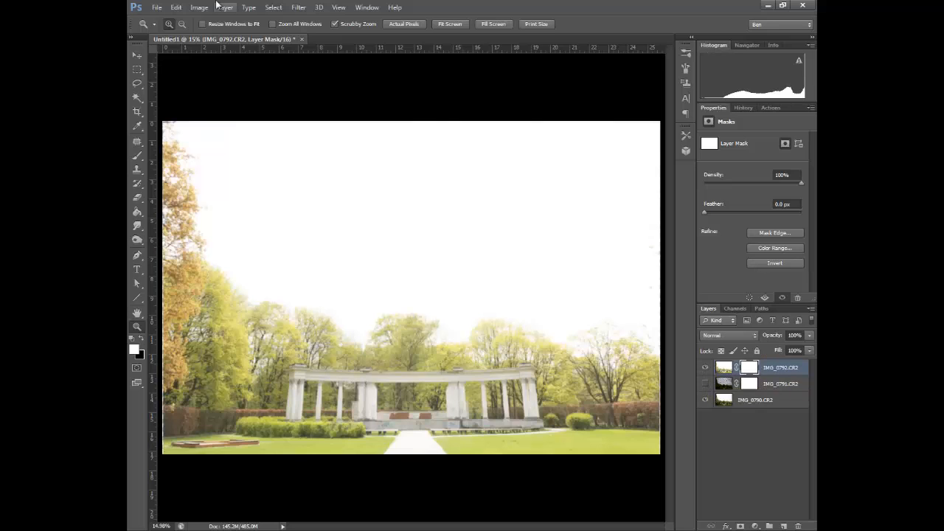
- Use Apply Image on the IMG_0792.CR2 mask with layer IMG_0790.CR2, RGB channel, Invert on and Multiply blending
left_click(200, 6)
left_click(232, 155)
left_click(646, 99)
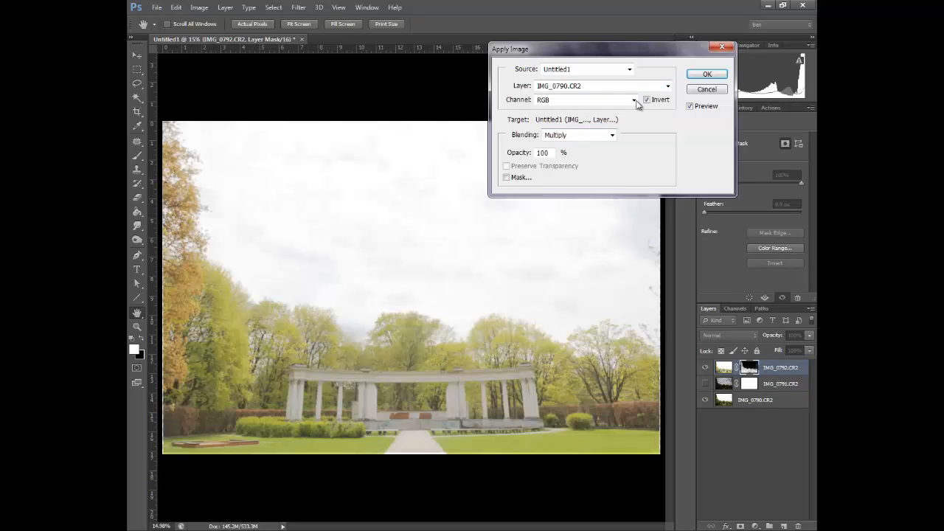
left_click(690, 106)
left_click(690, 106)
left_click(706, 74)
- Show IMG_0791.CR2 and try Apply Image on its mask from layer IMG_0790.CR2, inverted, with Multiply blending
left_click(705, 384)
left_click(749, 384)
left_click(199, 7)
left_click(221, 161)
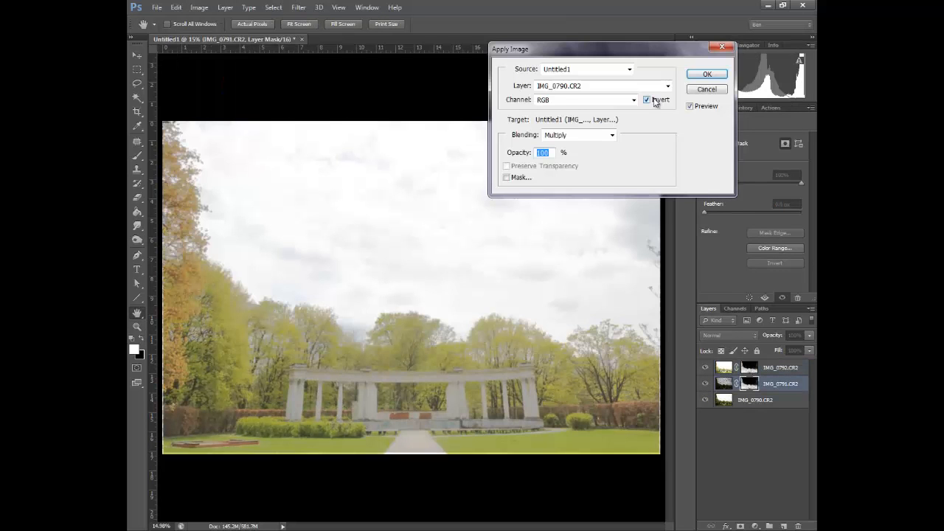
left_click(666, 86)
left_click(575, 130)
key("Return")
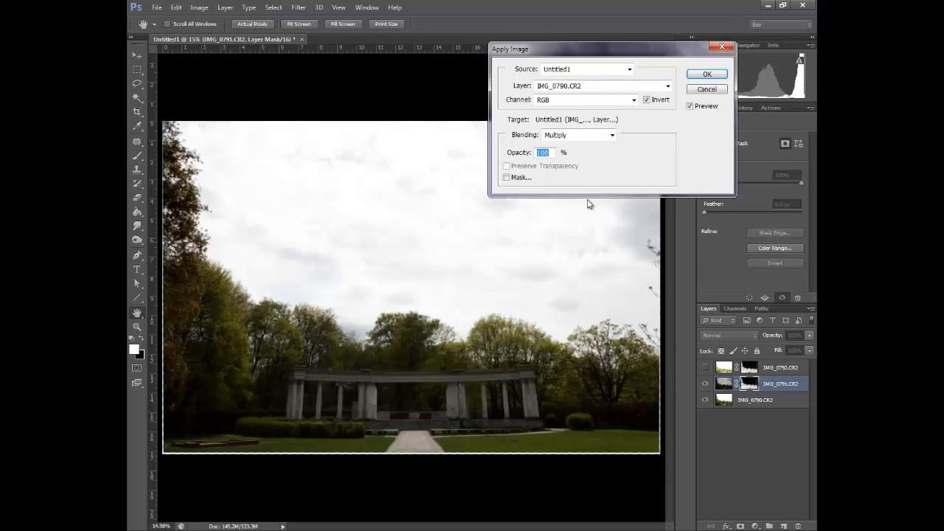
- Apply the merged image to the IMG_0791.CR2 mask with Invert off and Multiply blending
left_click(646, 99)
left_click(612, 135)
left_click(589, 144)
left_click(600, 86)
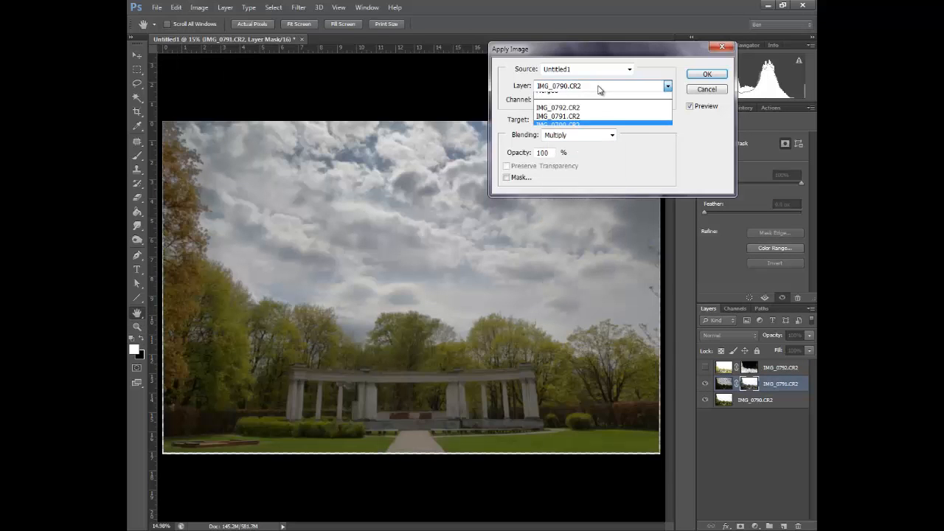
left_click(600, 94)
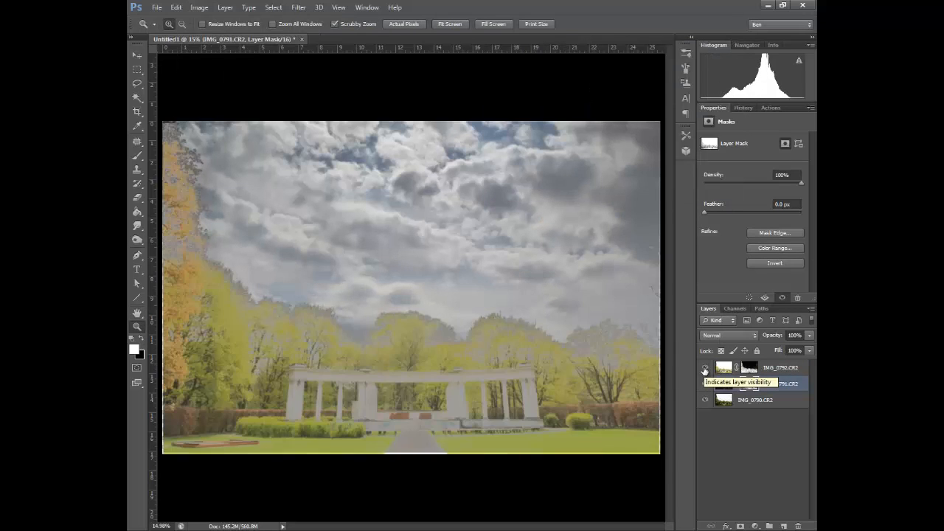
- Try a Levels adjustment layer above IMG_0792.CR2, shifting its black input point and back
left_click(708, 368)
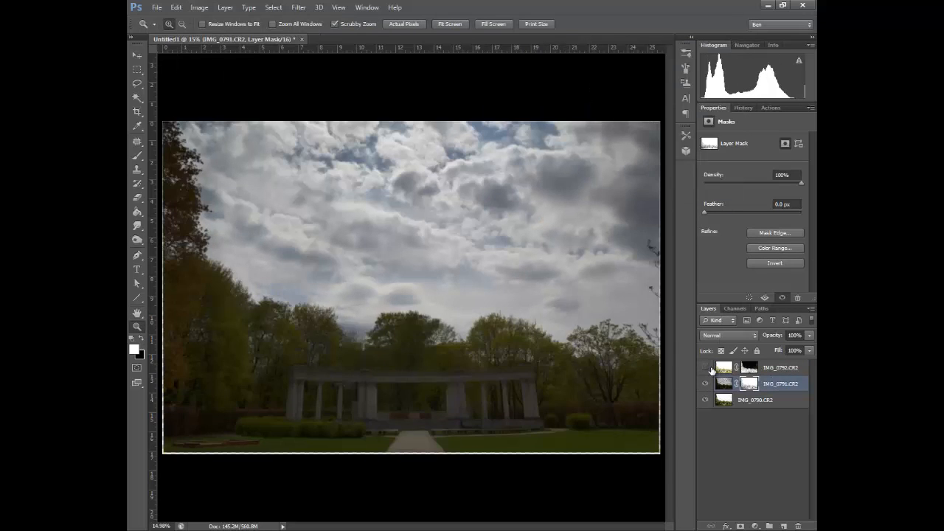
left_click(706, 368)
left_click(724, 367)
left_click(755, 526)
left_click(738, 342)
left_click_drag(717, 219, 732, 219)
mouse_move(802, 219)
left_mouse_down()
mouse_move(792, 220)
mouse_move(803, 219)
left_mouse_up()
left_click_drag(732, 219, 718, 219)
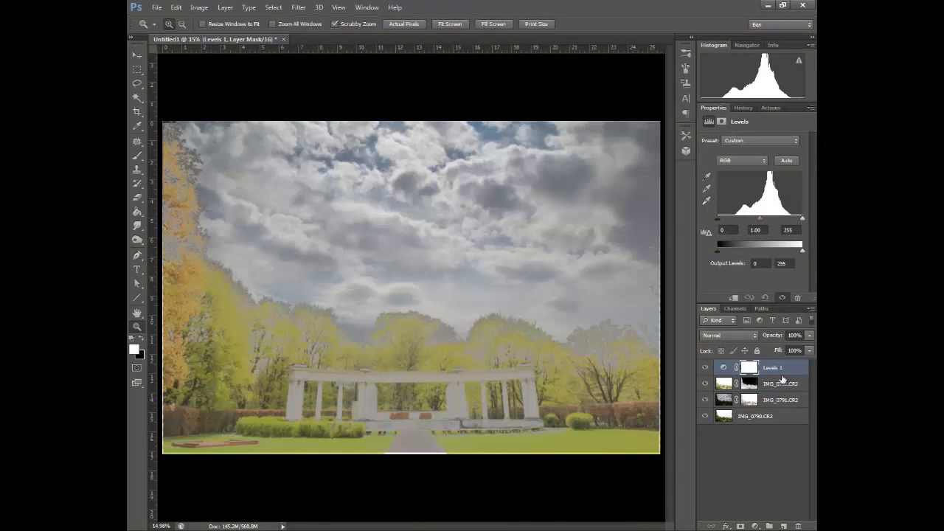
- Delete the Levels layer and remove the layer masks from IMG_0792.CR2 and IMG_0791.CR2 without applying them
left_click_drag(780, 367, 798, 526)
left_click(705, 368)
left_click_drag(749, 368, 797, 526)
left_click(520, 201)
left_click(705, 383)
left_click(705, 383)
left_click_drag(749, 383, 798, 526)
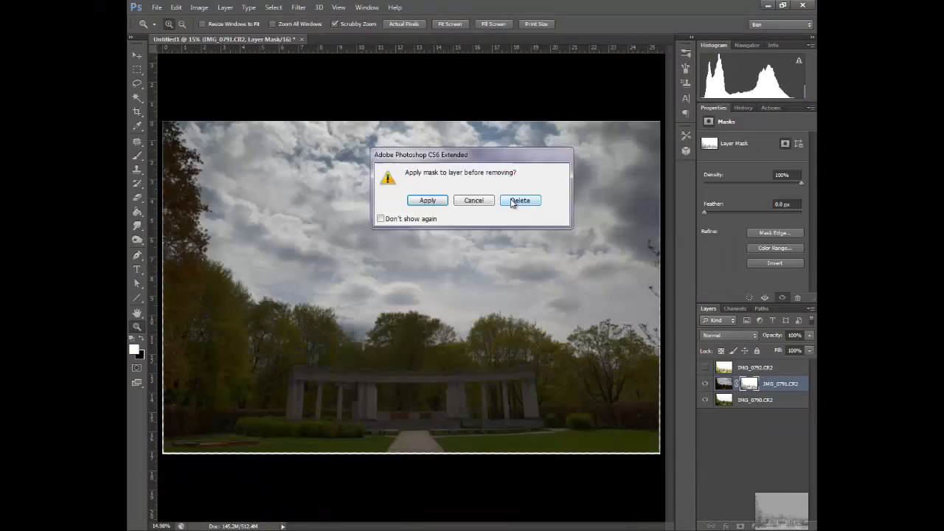
left_click(520, 200)
- Add black layer masks to IMG_0791.CR2 and IMG_0792.CR2, with both layers visible
left_click(741, 526)
left_click(755, 367)
left_click(705, 368)
left_click(740, 526)
left_click(751, 386)
key("ctrl+i")
- Activate the Brush tool and float a shortened Layers panel over the canvas, collapsing the docked panels
left_click(138, 156)
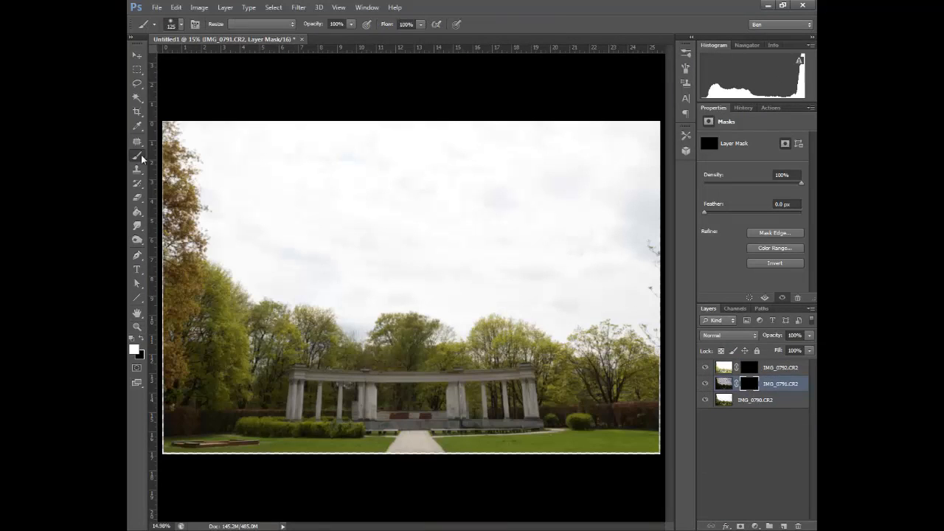
left_click(181, 25)
left_click_drag(708, 308, 527, 157)
left_click_drag(633, 377, 633, 272)
left_click(811, 37)
- Switch the workspace to full screen mode with the menu bar shown
key("f")
key("f")
key("f")
key("f")
key("f")
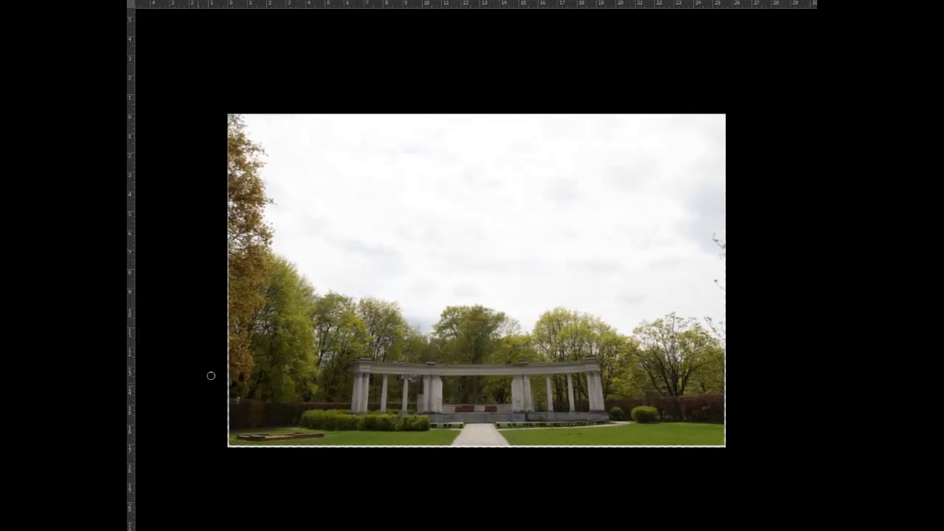
key("f")
key("f")
- Enlarge the photo to fill the screen and place the floating Layers panel near its lower right corner
left_click_drag(576, 154, 216, 52)
key("z")
right_click(398, 268)
left_click(427, 300)
right_click(428, 288)
left_click(464, 295)
left_click_drag(514, 282, 502, 278)
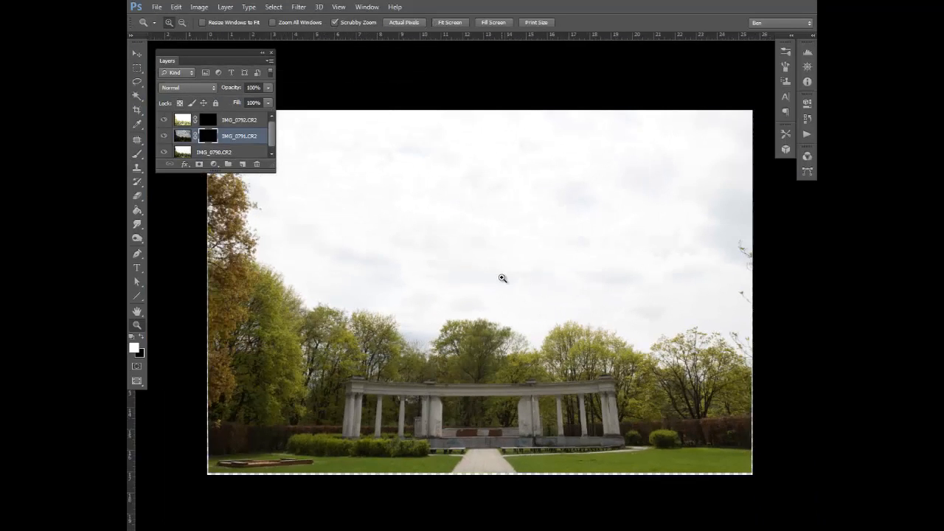
mouse_move(222, 60)
left_mouse_down()
mouse_move(217, 438)
mouse_move(750, 382)
left_mouse_up()
- Paint white across the sky on the IMG_0791.CR2 mask with a 500 px brush at 5% opacity
key("b")
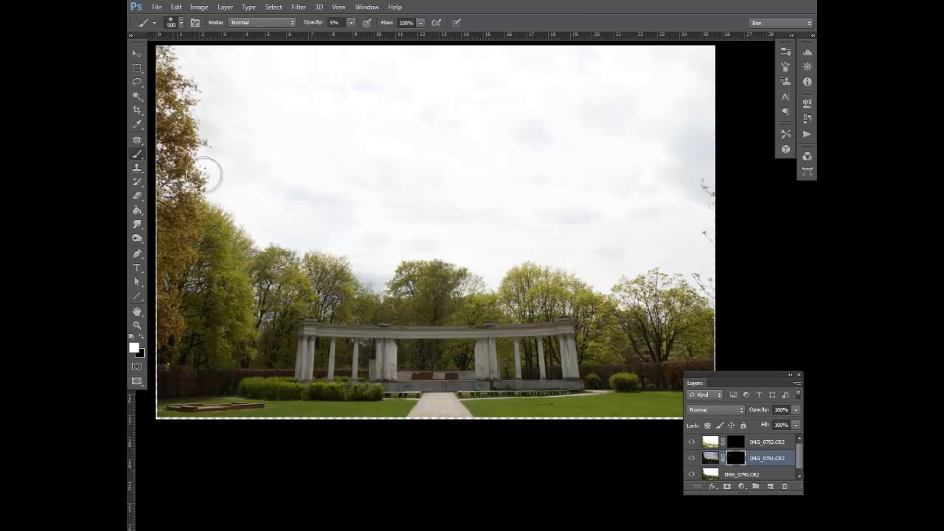
left_click_drag(203, 175, 227, 85)
mouse_move(295, 35)
left_mouse_down()
mouse_move(298, 222)
mouse_move(307, 35)
left_mouse_up()
left_click(137, 54)
left_click_drag(307, 146, 312, 194)
key("b")
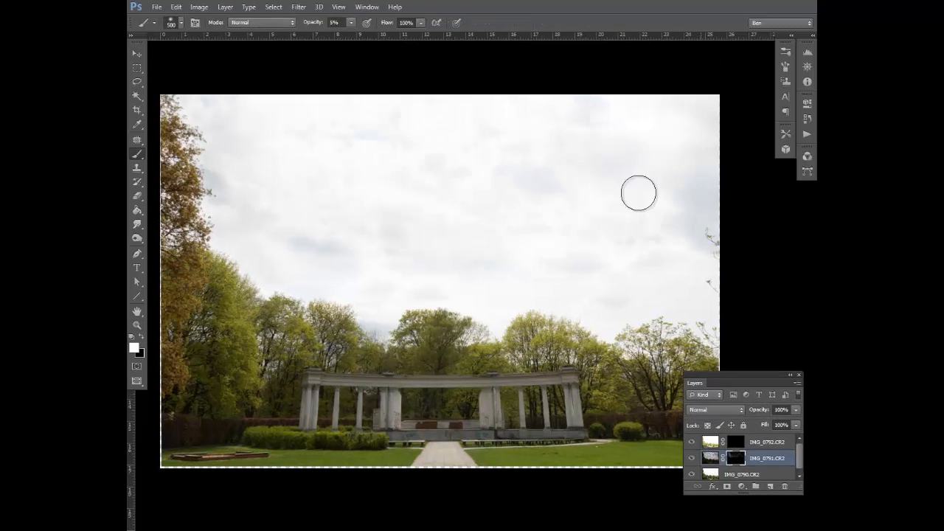
mouse_move(637, 193)
left_mouse_down()
mouse_move(511, 123)
mouse_move(669, 150)
mouse_move(241, 122)
mouse_move(343, 275)
mouse_move(281, 119)
left_mouse_up()
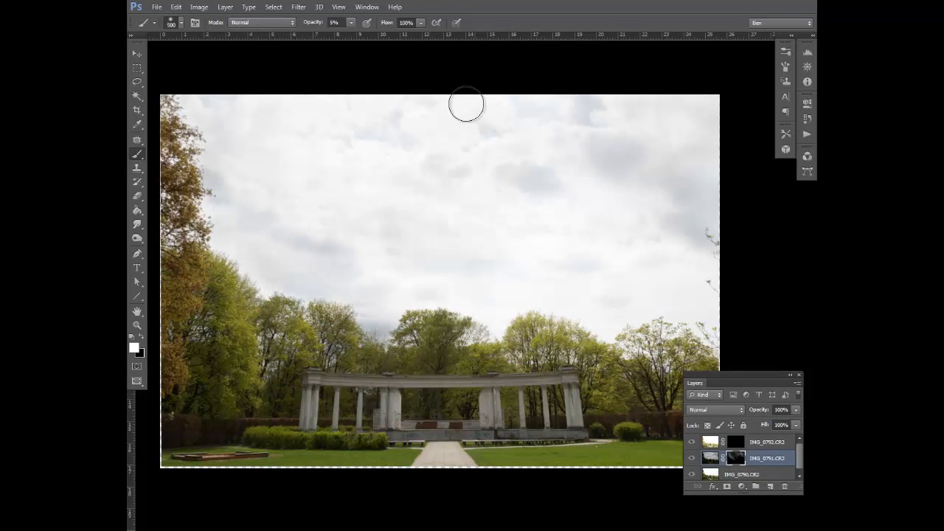
mouse_move(466, 105)
left_mouse_down()
mouse_move(501, 328)
mouse_move(695, 291)
mouse_move(613, 304)
mouse_move(284, 198)
mouse_move(384, 292)
mouse_move(469, 180)
mouse_move(600, 284)
mouse_move(436, 290)
left_mouse_up()
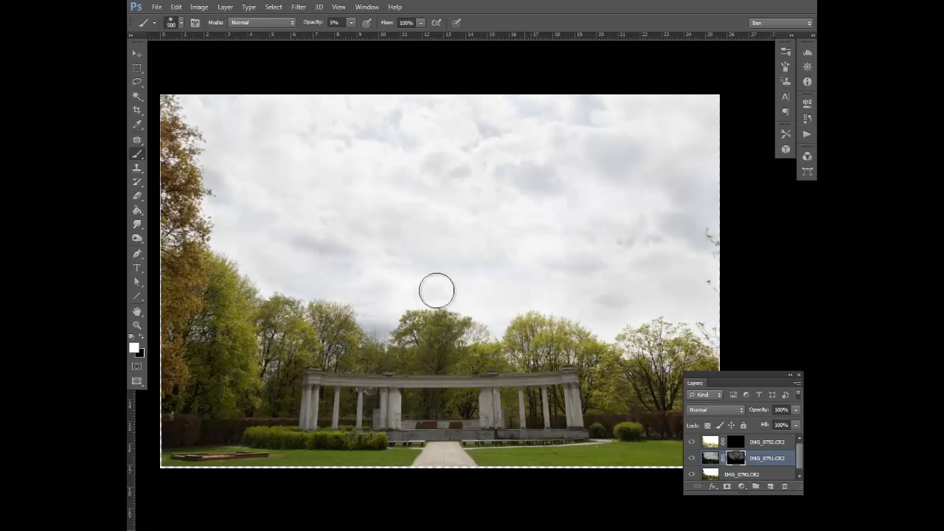
left_click_drag(625, 109, 486, 196)
left_click_drag(233, 165, 483, 253)
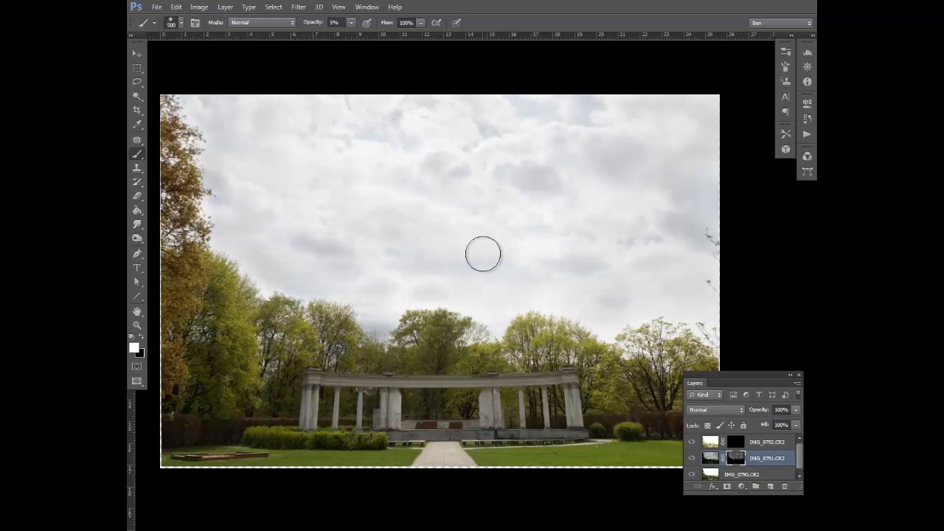
left_click_drag(439, 277, 554, 226)
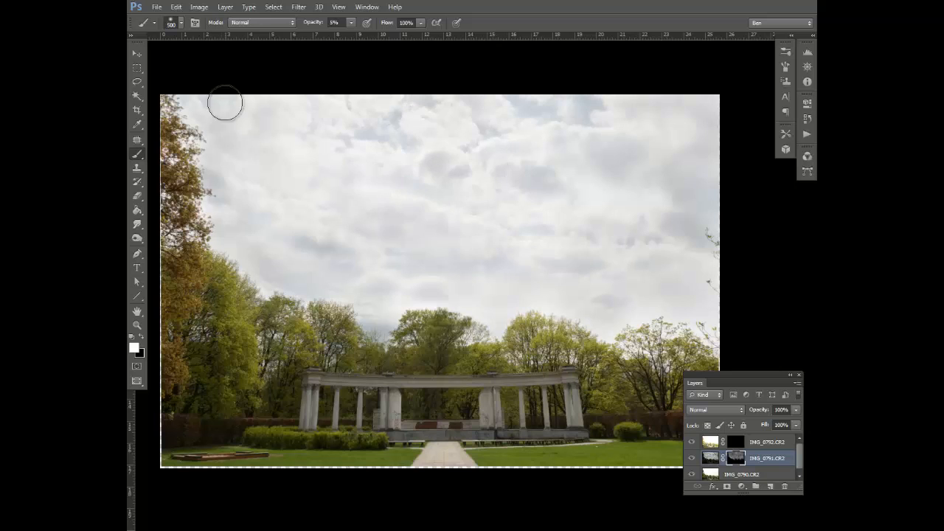
mouse_move(360, 197)
left_mouse_down()
mouse_move(428, 118)
mouse_move(697, 288)
left_mouse_up()
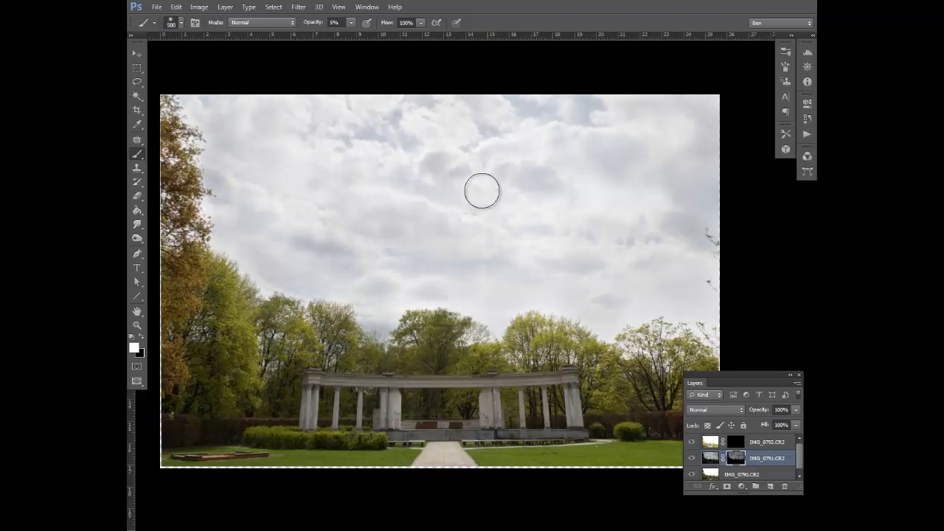
left_click_drag(482, 191, 680, 173)
- Enlarge the brush and build up more cloud detail by painting the sky on the IMG_0791.CR2 mask
key("bracketright")
key("bracketright")
key("bracketright")
key("bracketright")
key("bracketright")
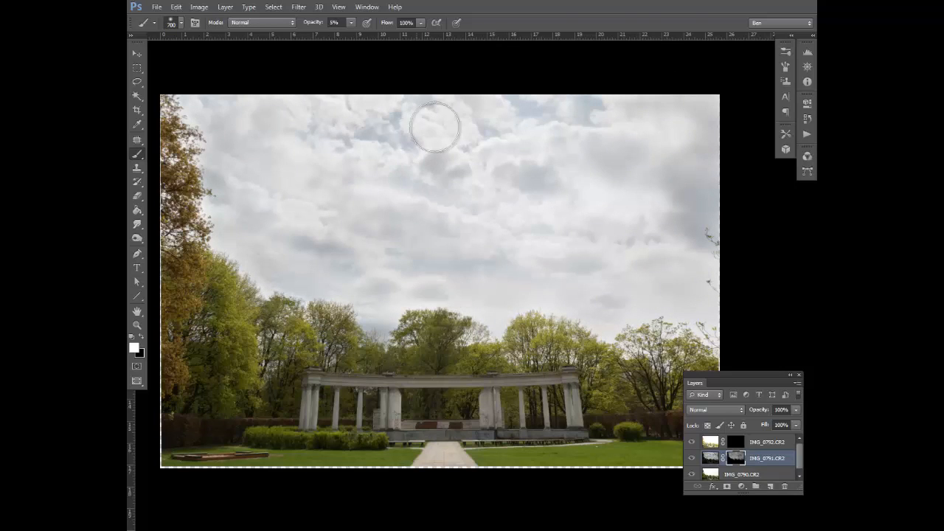
key("bracketright")
key("bracketright")
key("bracketright")
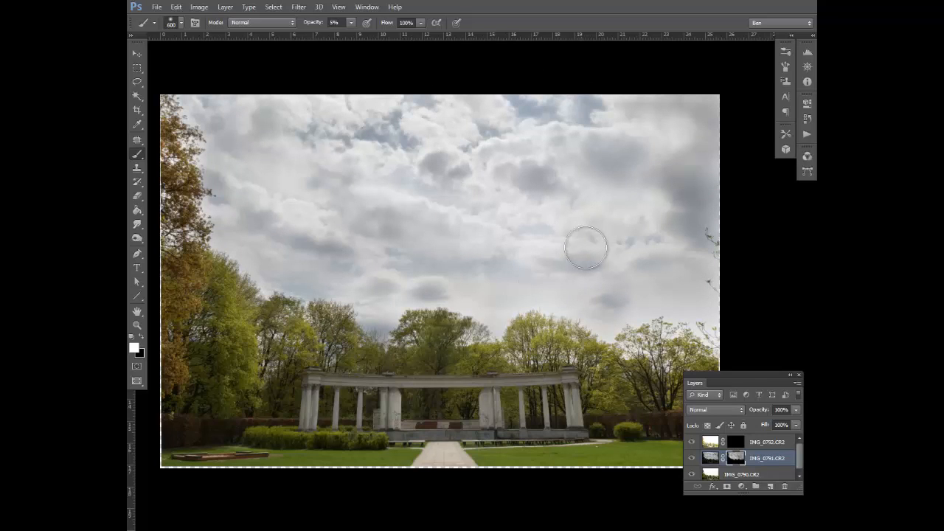
key("2")
key("8")
mouse_move(604, 286)
left_mouse_down()
mouse_move(565, 211)
mouse_move(699, 321)
mouse_move(573, 136)
mouse_move(425, 313)
mouse_move(370, 124)
mouse_move(313, 125)
mouse_move(195, 81)
left_mouse_up()
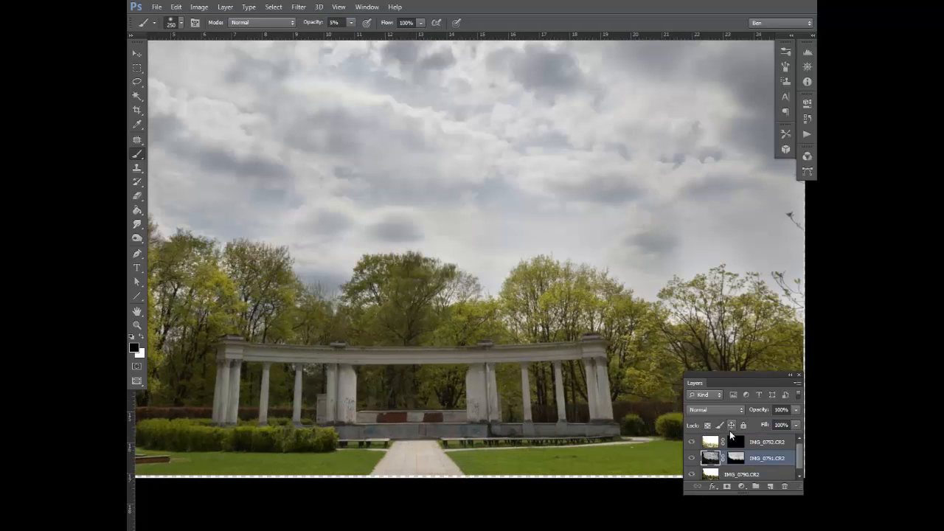
- Paint white over the monument's central walls on the IMG_0792.CR2 mask with a 150 px brush at 5% opacity
left_click(735, 442)
scroll(341, 380, "up", 3)
key("[")
key("[")
key("[")
mouse_move(358, 362)
left_mouse_down()
mouse_move(344, 445)
mouse_move(346, 358)
left_mouse_up()
mouse_move(591, 360)
left_mouse_down()
mouse_move(601, 417)
mouse_move(590, 453)
left_mouse_up()
mouse_move(510, 452)
left_mouse_down()
mouse_move(359, 474)
mouse_move(398, 453)
left_mouse_up()
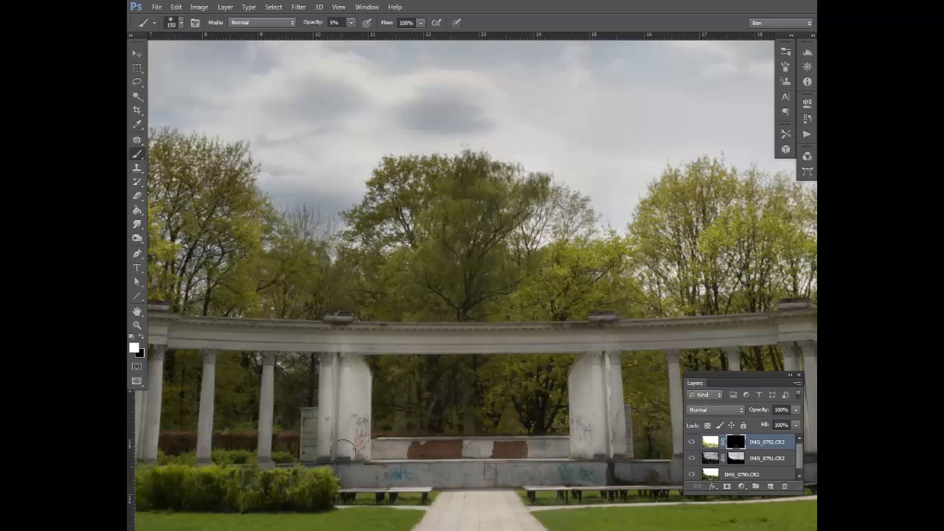
- Lighten the monument's left end columns and adjoining beam on the IMG_0792.CR2 mask with a 90 px brush
scroll(278, 374, "up", 3)
left_click_drag(278, 374, 541, 357)
key("[")
key("[")
key("[")
mouse_move(286, 317)
left_mouse_down()
mouse_move(288, 457)
mouse_move(282, 316)
mouse_move(315, 433)
left_mouse_up()
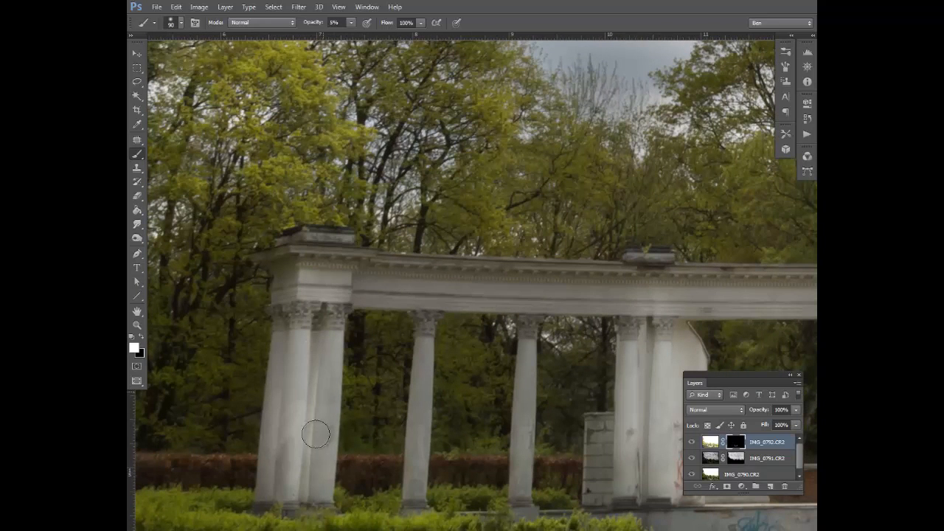
mouse_move(361, 287)
left_mouse_down()
mouse_move(646, 300)
mouse_move(466, 299)
left_mouse_up()
- Reduce the brush to 45 px and lighten the two slender columns of the monument's left wing
key("[")
key("[")
key("[")
key("[")
key("[")
mouse_move(424, 348)
left_mouse_down()
mouse_move(414, 484)
mouse_move(433, 319)
left_mouse_up()
mouse_move(526, 433)
left_mouse_down()
mouse_move(518, 457)
mouse_move(524, 444)
left_mouse_up()
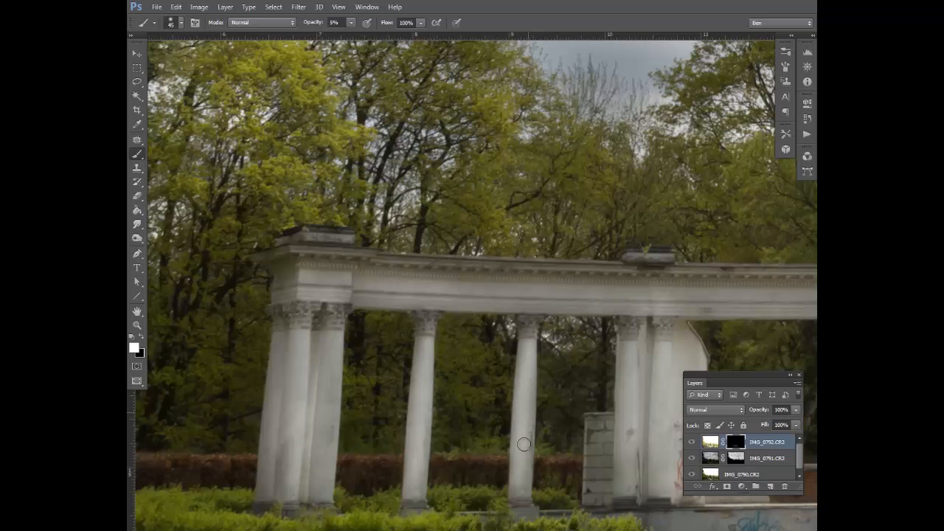
- Lighten the horizontal beam from the monument's left wing across to its right wing with a 70 px brush
left_click_drag(342, 283, 480, 299)
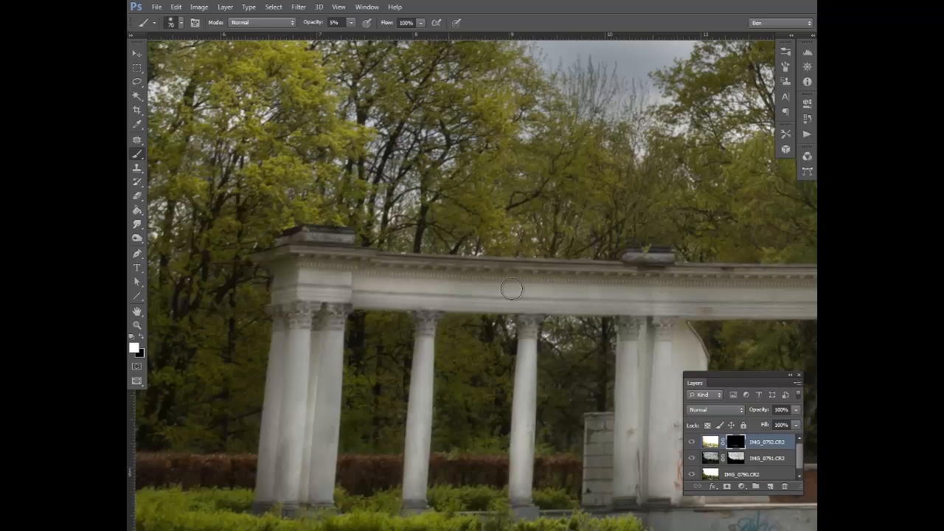
mouse_move(759, 295)
left_mouse_down()
mouse_move(430, 244)
mouse_move(727, 244)
mouse_move(590, 247)
left_mouse_up()
left_click_drag(727, 292, 499, 246)
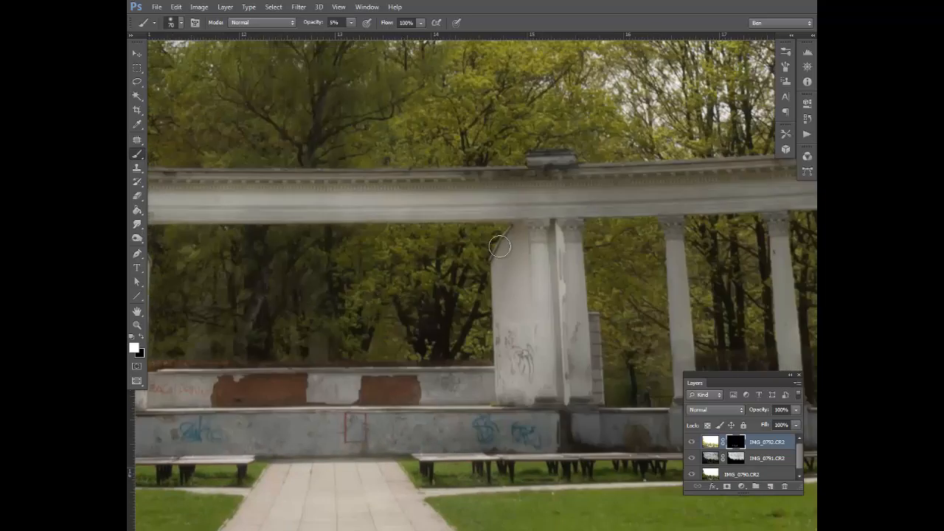
mouse_move(568, 194)
left_mouse_down()
mouse_move(477, 195)
mouse_move(742, 191)
mouse_move(625, 194)
left_mouse_up()
left_click_drag(697, 196, 487, 192)
left_click_drag(491, 192, 587, 190)
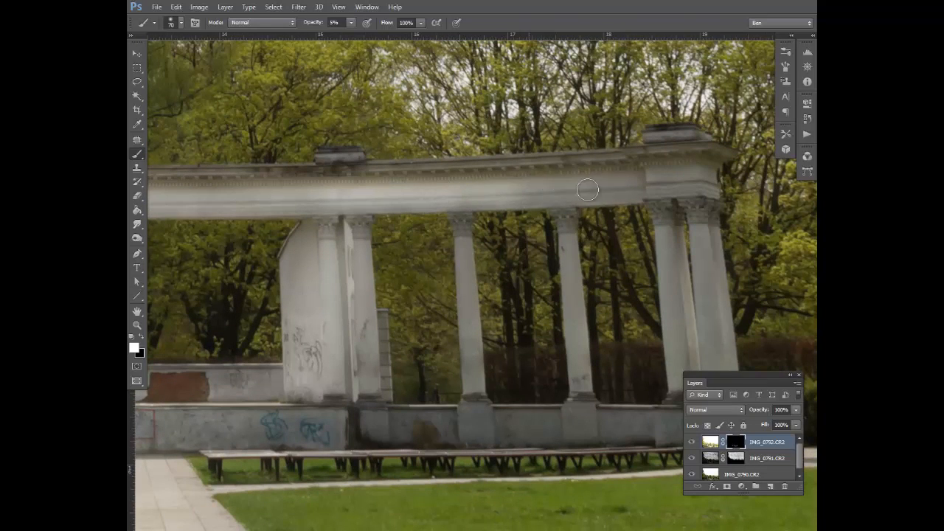
left_click_drag(512, 192, 441, 194)
- Lighten the right end columns and the right wing's two slender columns, using a 50 px brush for the slender ones
mouse_move(663, 225)
left_mouse_down()
mouse_move(677, 269)
mouse_move(702, 300)
left_mouse_up()
mouse_move(693, 238)
left_mouse_down()
mouse_move(561, 187)
mouse_move(571, 337)
mouse_move(614, 346)
mouse_move(601, 218)
mouse_move(607, 315)
mouse_move(445, 198)
left_mouse_up()
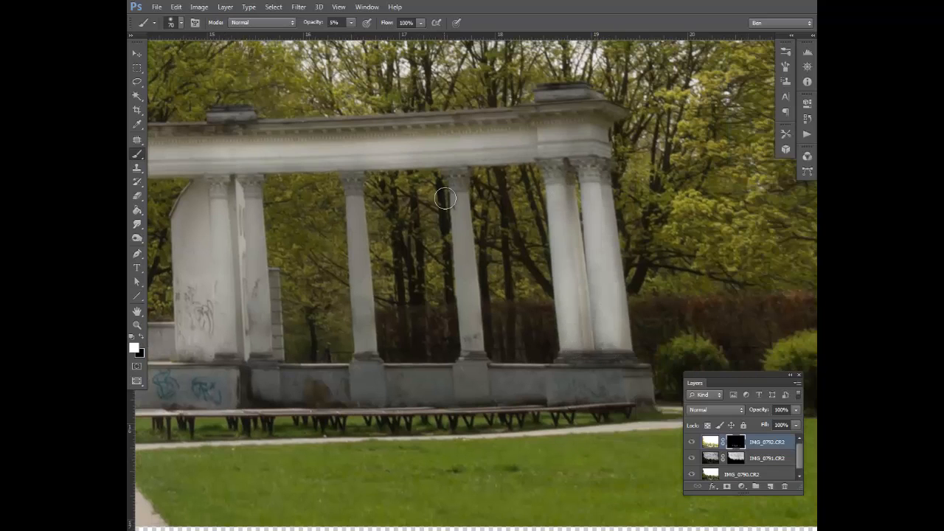
left_click_drag(474, 337, 457, 199)
left_click_drag(351, 181, 364, 325)
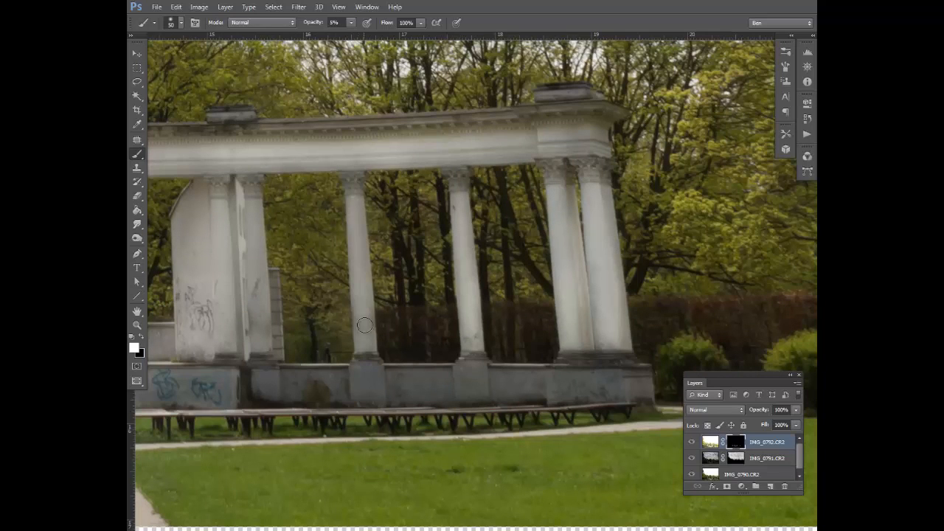
- Raise the brush opacity to 10% and lighten the monument's low base wall with a brush enlarged to 90 px
double_click(334, 23)
type("10")
key("Return")
mouse_move(363, 382)
left_mouse_down()
mouse_move(586, 378)
mouse_move(407, 373)
left_mouse_up()
key("bracketright")
key("bracketright")
key("bracketright")
key("bracketright")
left_click_drag(265, 387, 645, 367)
left_click_drag(441, 373, 362, 365)
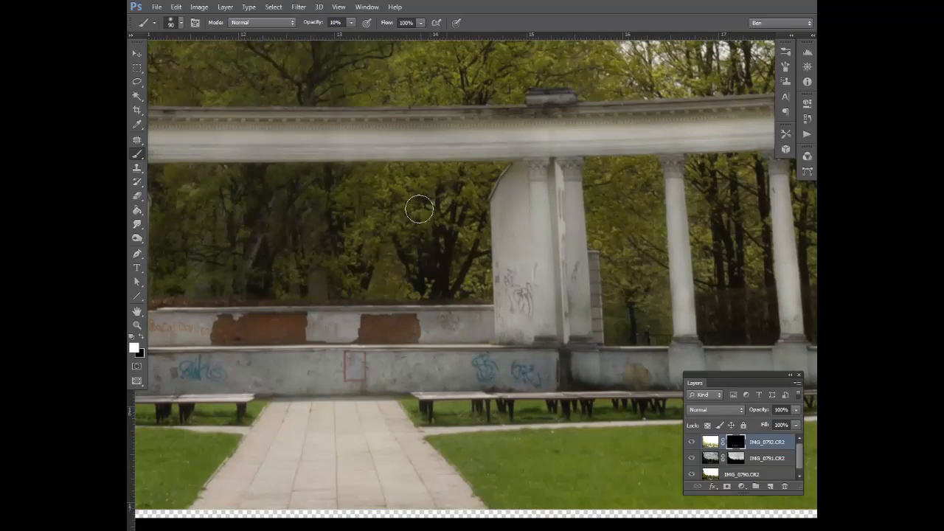
- Lighten the base wall and the trees in and above the monument's central opening, using a 175 px brush for the trees
left_click_drag(418, 210, 575, 204)
left_click_drag(472, 365, 255, 362)
scroll(464, 302, "down", 5)
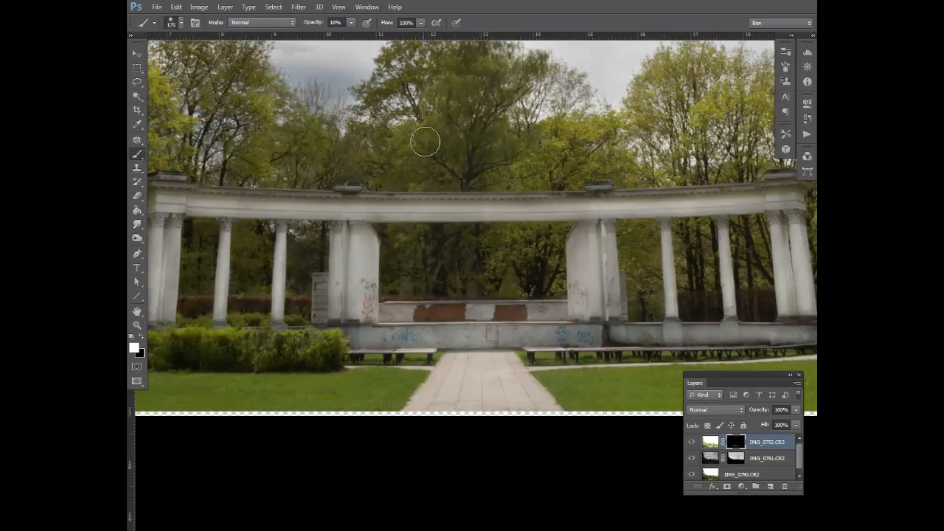
left_click_drag(425, 141, 354, 141)
left_click_drag(412, 258, 551, 260)
scroll(483, 251, "up", 5)
scroll(568, 286, "down", 5)
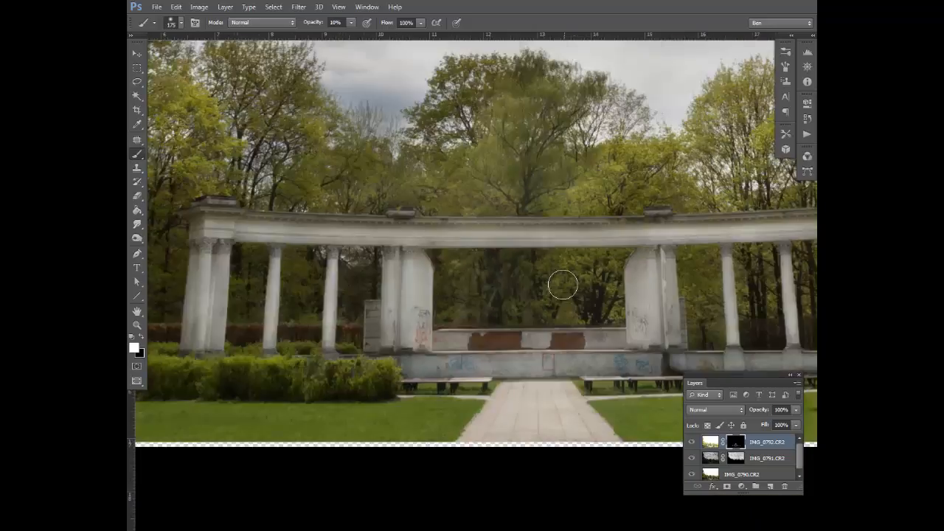
- Reduce the brush to 100 px and lighten the trees showing through the monument's central opening and between its columns
scroll(258, 286, "up", 5)
key("bracketleft")
key("bracketleft")
key("bracketleft")
left_click_drag(490, 228, 534, 324)
left_click_drag(337, 252, 405, 338)
left_click_drag(228, 214, 249, 297)
scroll(254, 291, "down", 7)
scroll(492, 264, "up", 3)
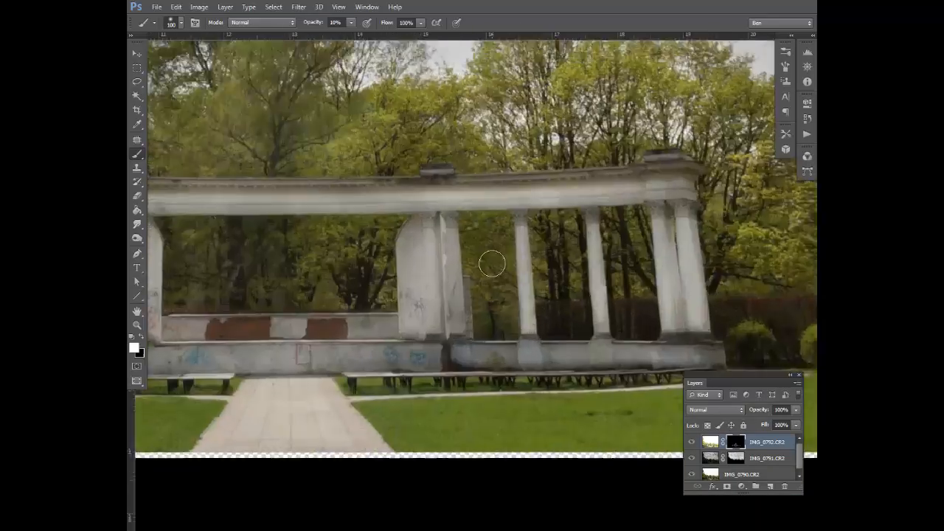
scroll(492, 263, "up", 2)
scroll(506, 232, "down", 4)
scroll(565, 248, "up", 4)
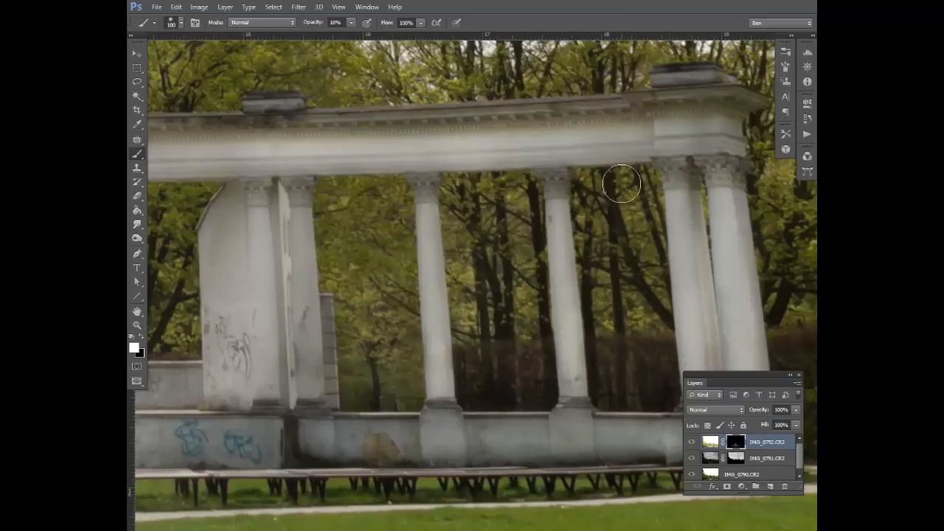
scroll(561, 413, "down", 6)
left_click_drag(426, 377, 432, 314)
- Enlarge the brush to 300 px and lighten the trees and hedge to the left of the monument
key("bracketright")
key("bracketright")
key("bracketright")
key("bracketright")
key("bracketright")
key("bracketright")
mouse_move(203, 148)
left_mouse_down()
mouse_move(262, 279)
mouse_move(313, 332)
left_mouse_up()
left_click_drag(260, 373, 208, 377)
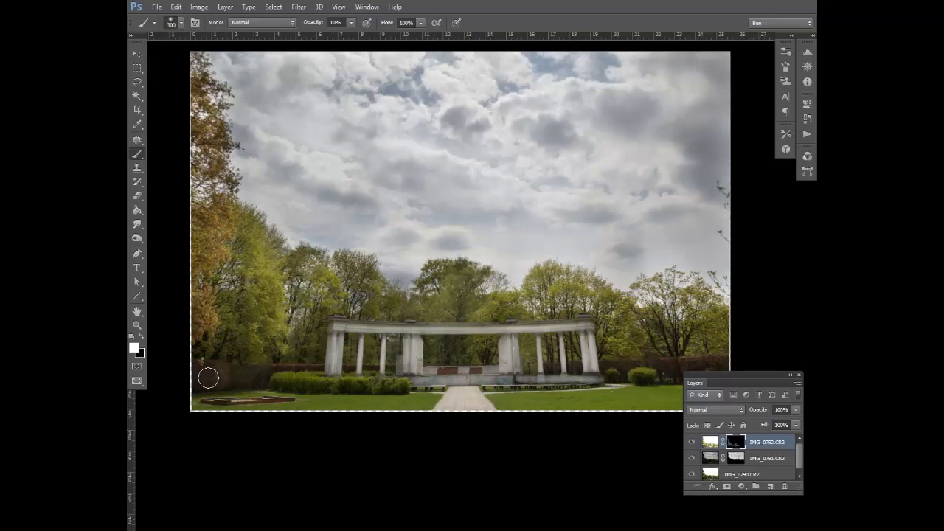
- Lighten the tree line behind the monument and to its right with broad 300 px brush strokes
mouse_move(314, 347)
left_mouse_down()
mouse_move(343, 276)
mouse_move(429, 310)
left_mouse_up()
left_click_drag(635, 264, 477, 247)
mouse_move(559, 357)
left_mouse_down()
mouse_move(472, 324)
mouse_move(557, 321)
left_mouse_up()
scroll(376, 317, "down", 2)
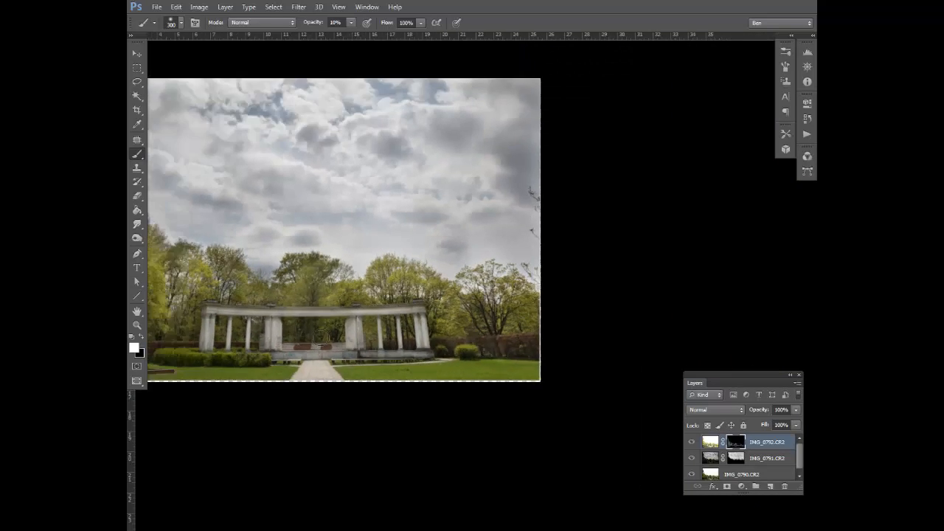
scroll(259, 329, "up", 3)
mouse_move(258, 329)
left_mouse_down()
mouse_move(388, 379)
mouse_move(388, 390)
left_mouse_up()
- Paint over the paved path in white on the IMG_0791.CR2 layer's mask with a 175 px brush
scroll(465, 446, "up", 4)
left_click(736, 458)
key("bracketleft")
key("bracketleft")
key("bracketleft")
left_click_drag(449, 466, 453, 441)
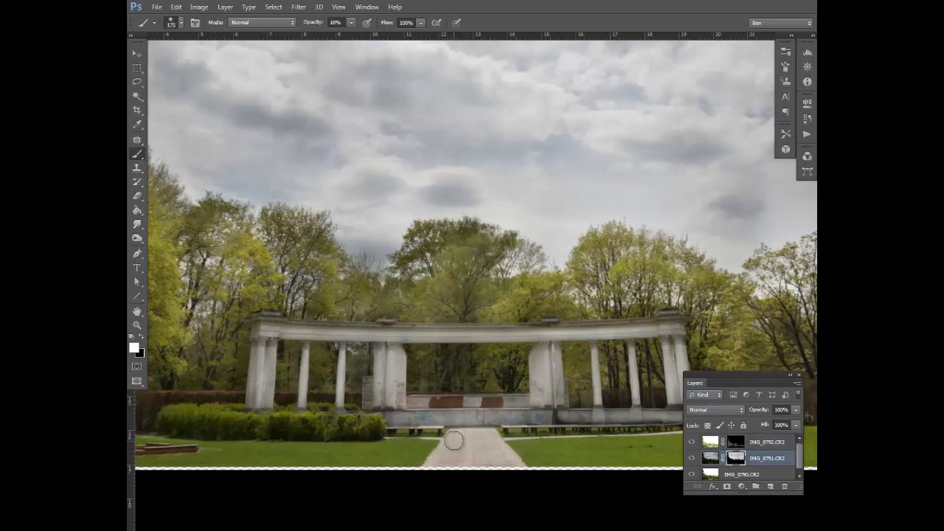
scroll(454, 440, "down", 3)
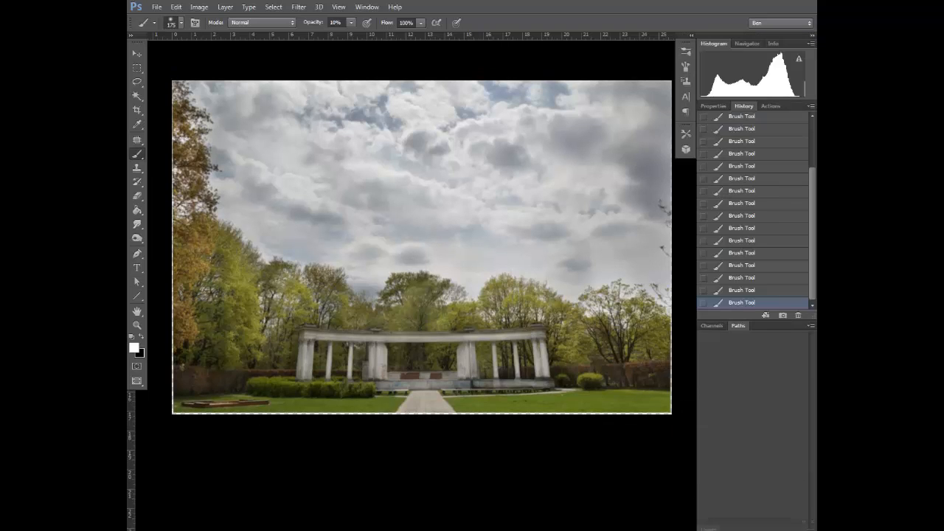
- Dock the floating Layers panel beneath the History panel and fit the whole image in view
left_click_drag(710, 528, 708, 329)
key("z")
key("ctrl+0")
scroll(508, 319, "down", 2)
key("ctrl+0")
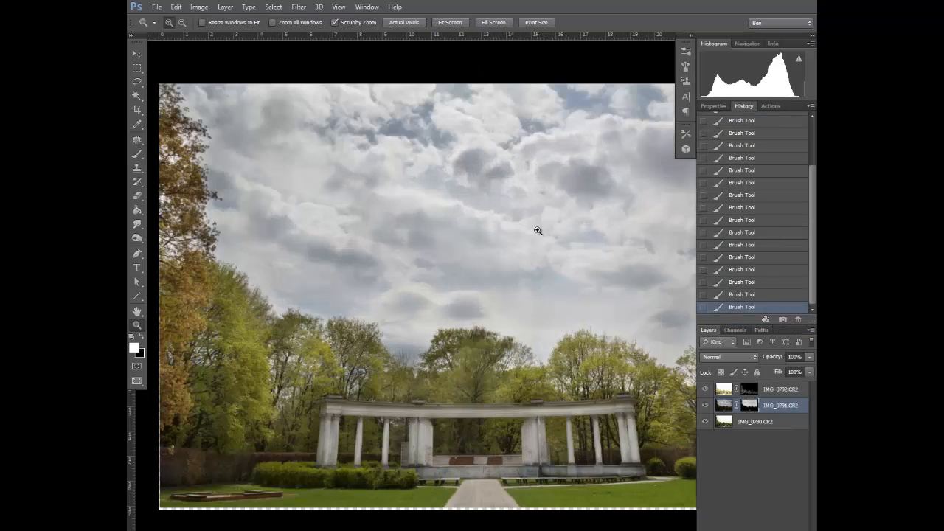
- Add a Levels adjustment layer above IMG_0792.CR2 with input levels of 16, 1.00 and 232
left_click(780, 389)
left_click(753, 528)
left_click(738, 360)
left_click_drag(717, 216, 723, 217)
left_click_drag(803, 217, 795, 217)
left_click_drag(759, 216, 749, 234)
type("1.")
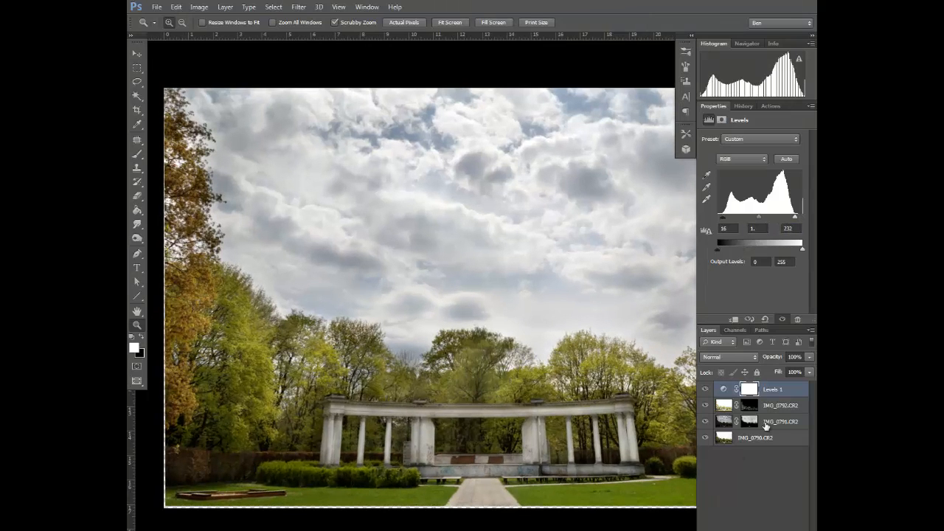
- Convert the Levels layer and the three exposure layers into one smart object, and return to the standard screen mode
left_click(754, 437, "shift")
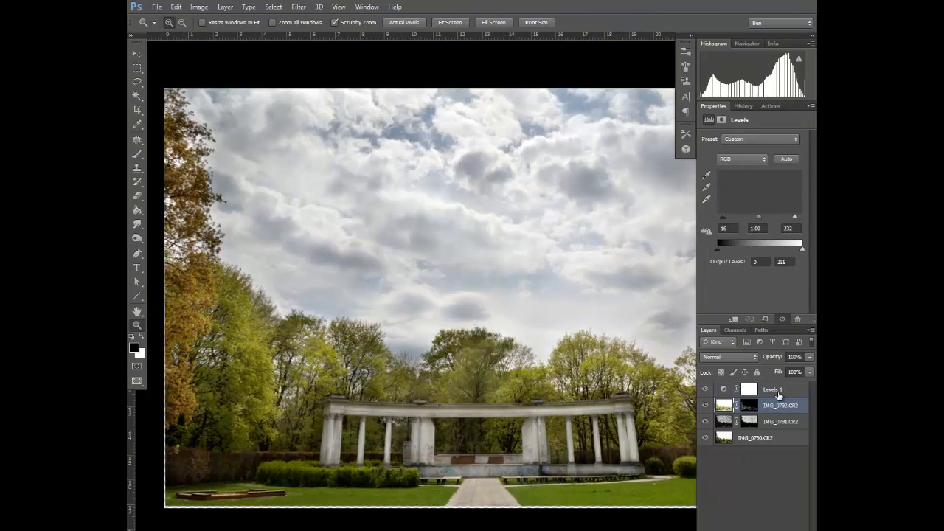
right_click(754, 437)
left_click(708, 87)
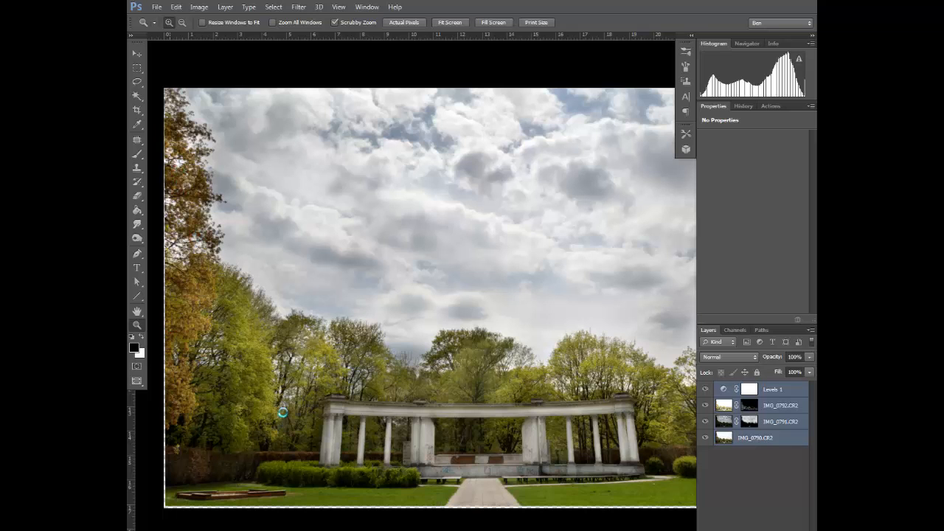
right_click(137, 381)
left_click(175, 385)
- Straighten the image along the monument's horizontal lines by 0.51° in the Lens Correction filter
left_click(299, 7)
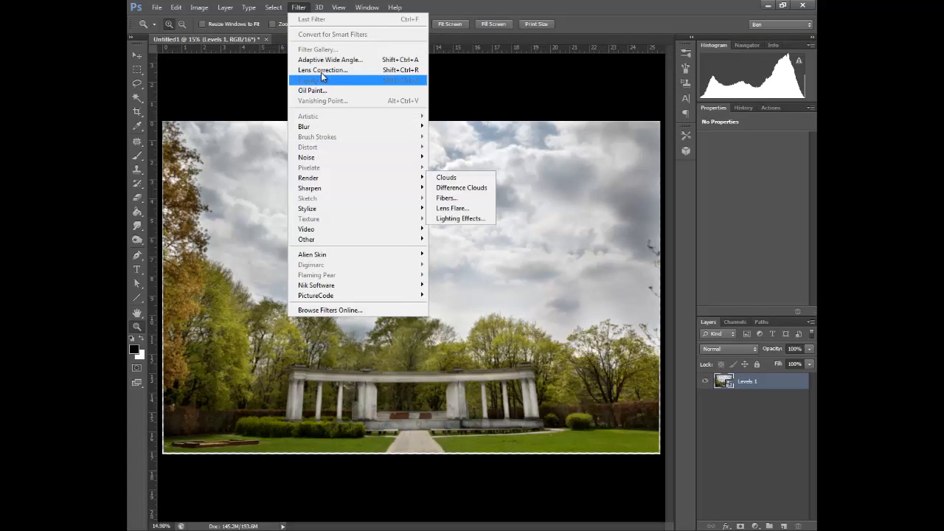
left_click(322, 71)
left_click(169, 490)
left_click(169, 490)
left_click(144, 66)
left_click_drag(402, 428, 399, 288)
left_click(169, 490)
left_click(169, 490)
left_click_drag(369, 418, 395, 286)
key("m")
left_click_drag(368, 374, 366, 374)
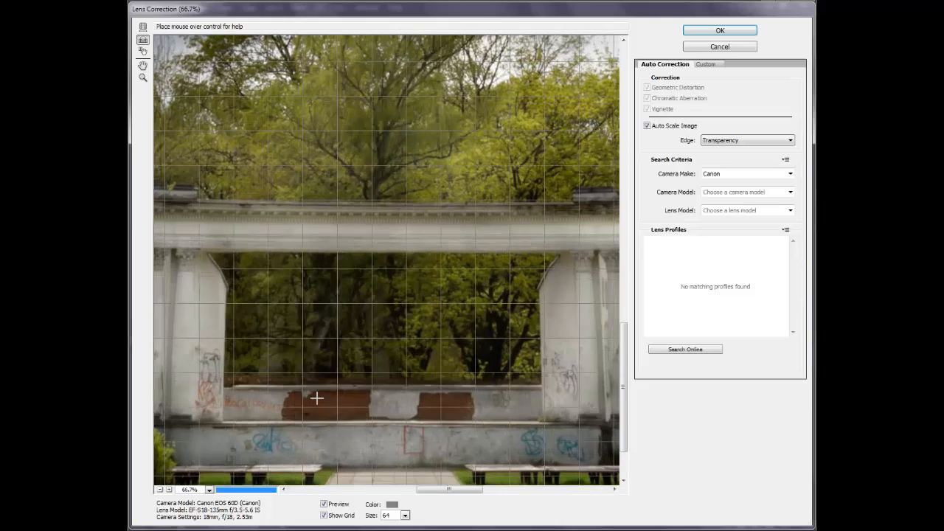
- Set the Lens Correction vertical perspective to -27 and apply the filter
left_click_drag(721, 296, 705, 297)
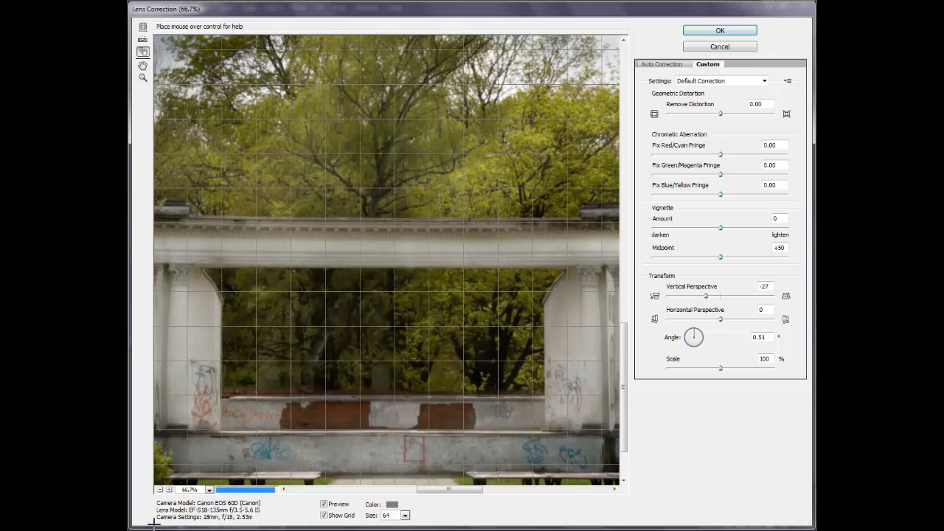
left_click(160, 491)
left_click(160, 492)
left_click(160, 491)
left_click(160, 491)
left_click(160, 491)
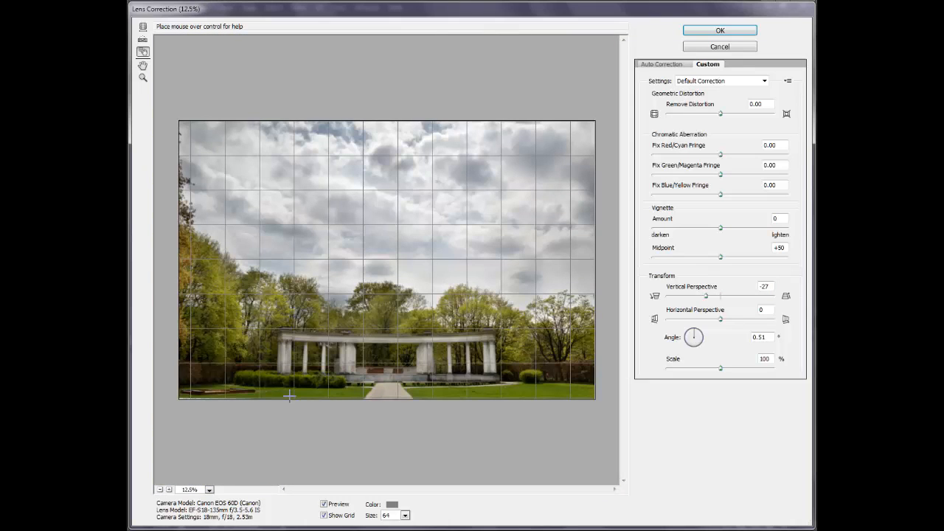
left_click(705, 32)
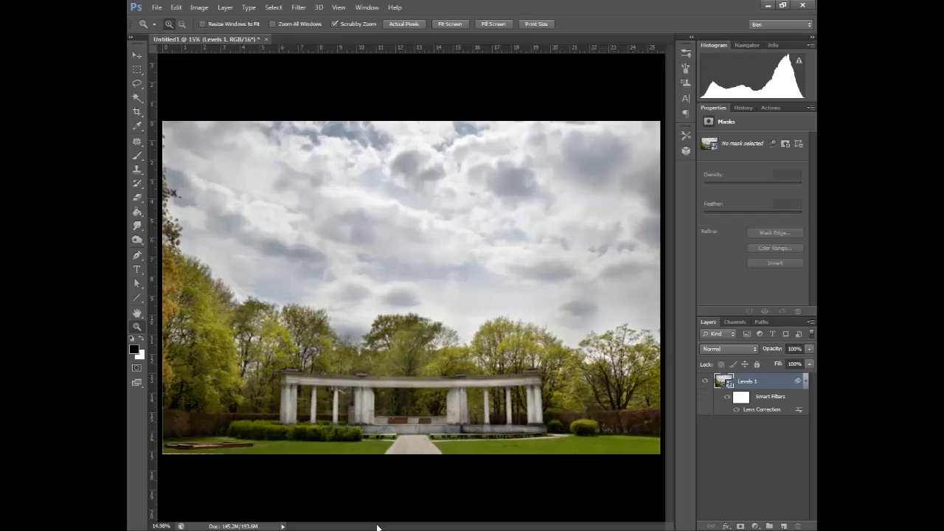
- Add an empty layer and patch out the wooden border on the lawn with content-aware patching from the grass beside it
scroll(370, 437, "up", 5)
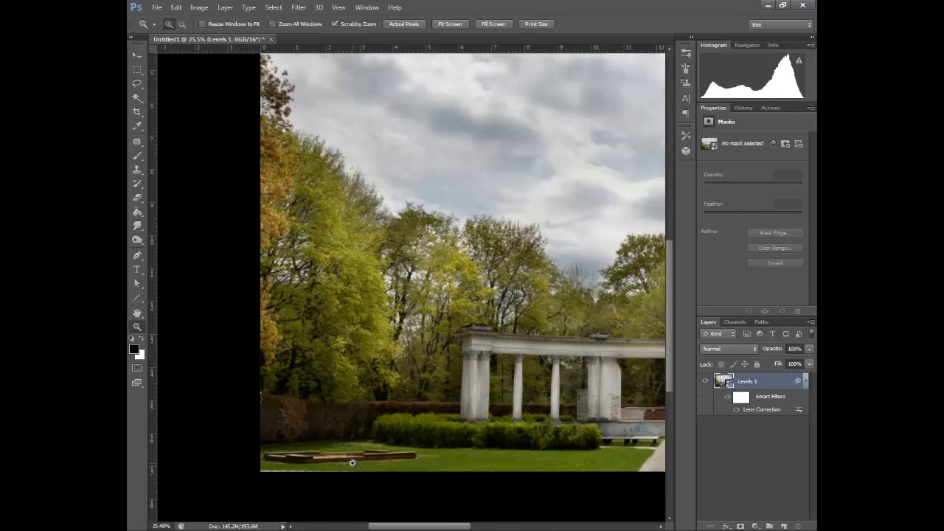
key("ctrl+shift+alt+n")
right_click(136, 140)
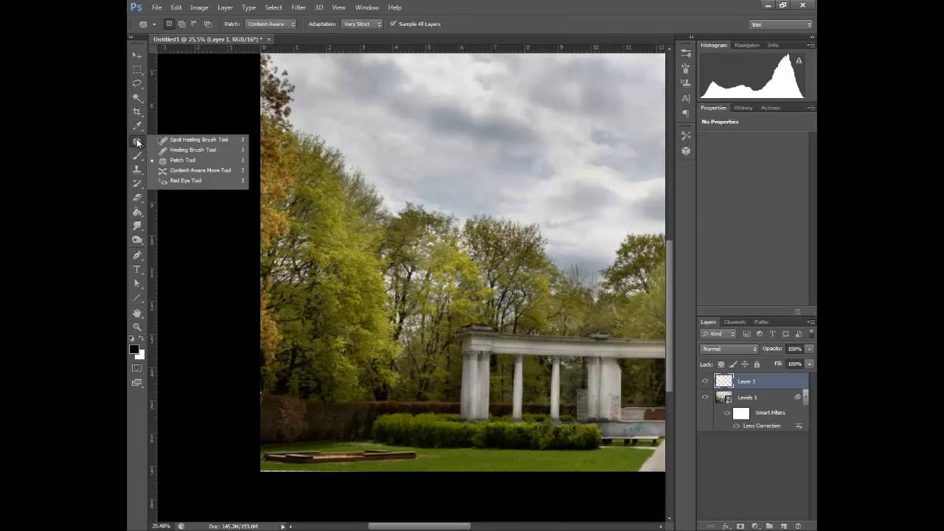
left_click(200, 158)
left_click_drag(287, 474, 274, 463)
left_click_drag(309, 459, 502, 466)
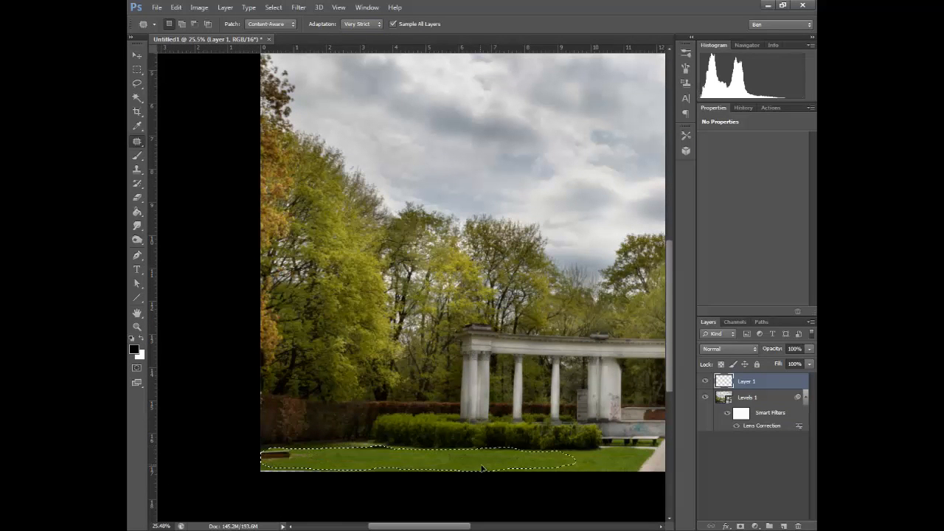
key("ctrl+d")
- Retouch the patched area of the lawn with the Clone Stamp tool
key("z")
left_click_drag(295, 459, 352, 450)
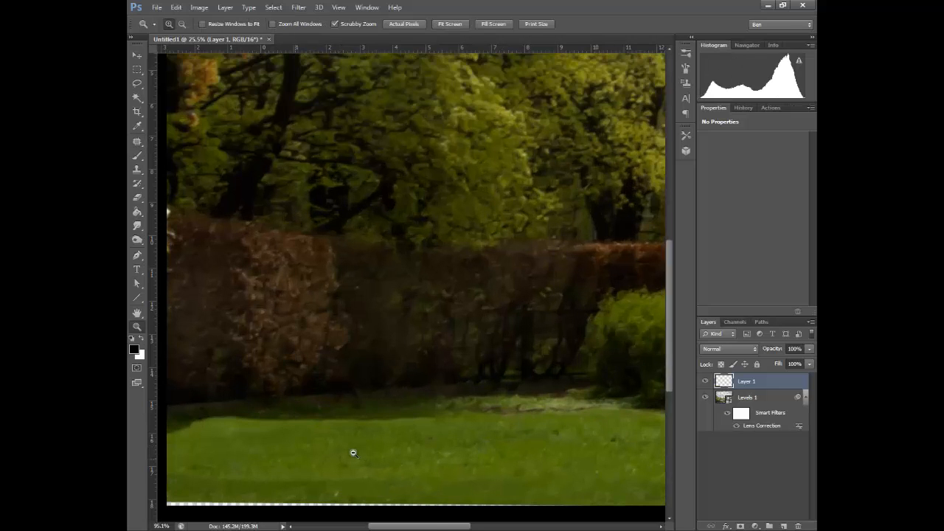
left_click(137, 168)
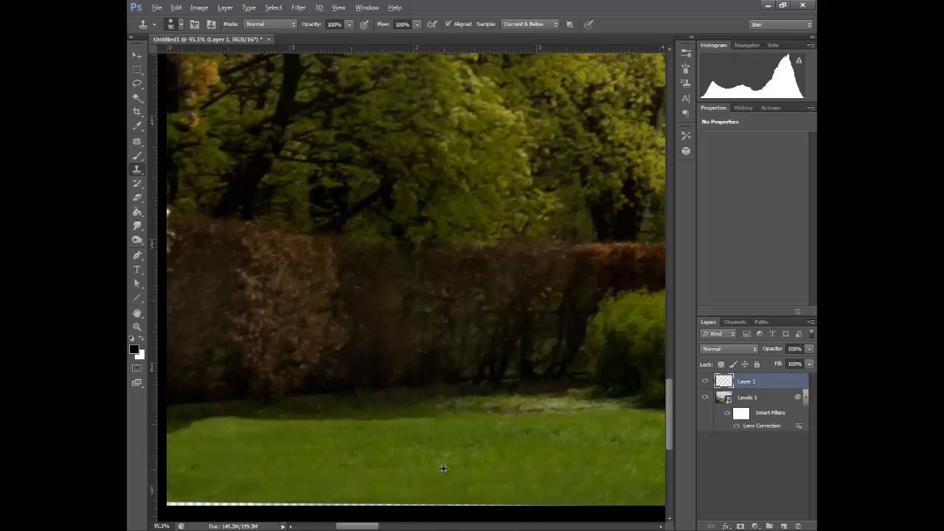
key("z")
left_click_drag(516, 459, 128, 327)
left_click_drag(493, 413, 480, 434)
key("ctrl+0")
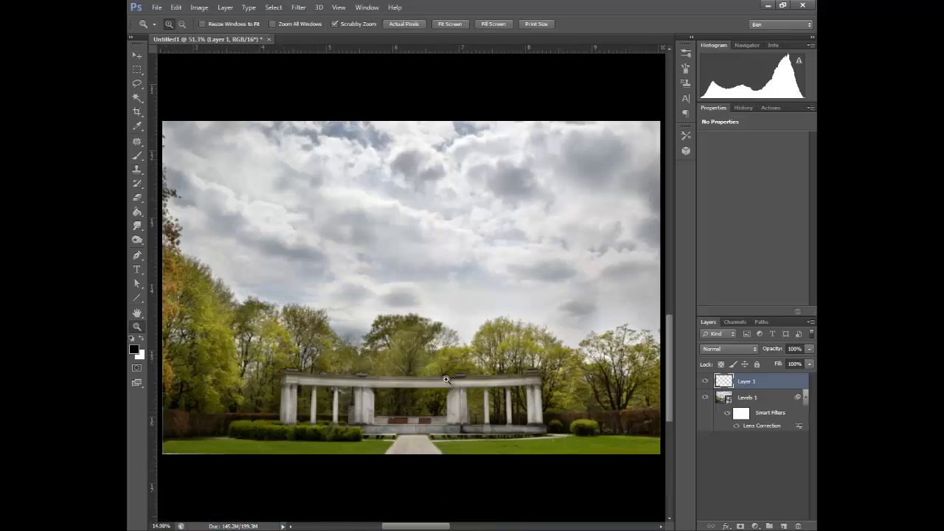
- Try a monochrome Channel Mixer adjustment layer, starting from red +40, green +38 and blue +24 and refining the channel amounts
left_click(754, 526)
left_click(759, 445)
left_click(706, 171)
left_click_drag(762, 198, 763, 199)
left_click_drag(762, 220, 762, 220)
left_click_drag(758, 242, 759, 240)
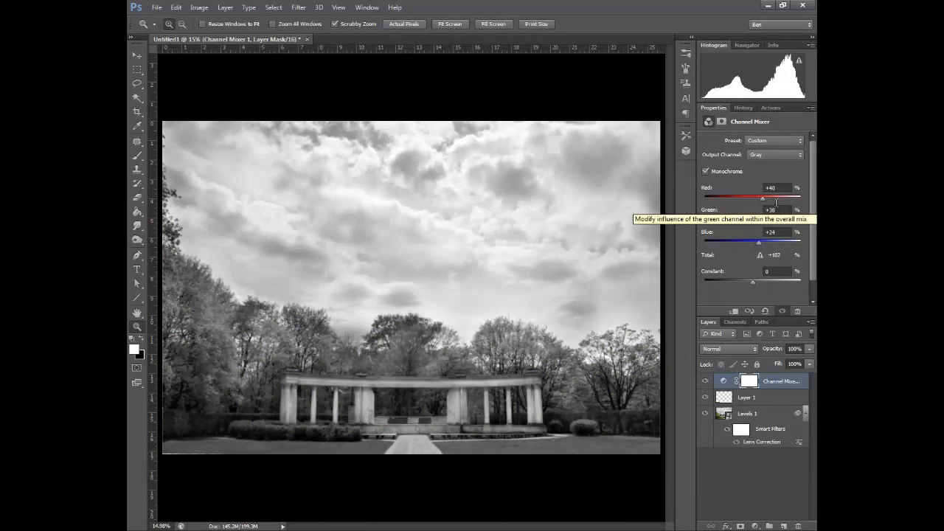
left_click_drag(789, 188, 748, 187)
type("31")
type("36")
left_click_drag(787, 210, 758, 231)
type("33")
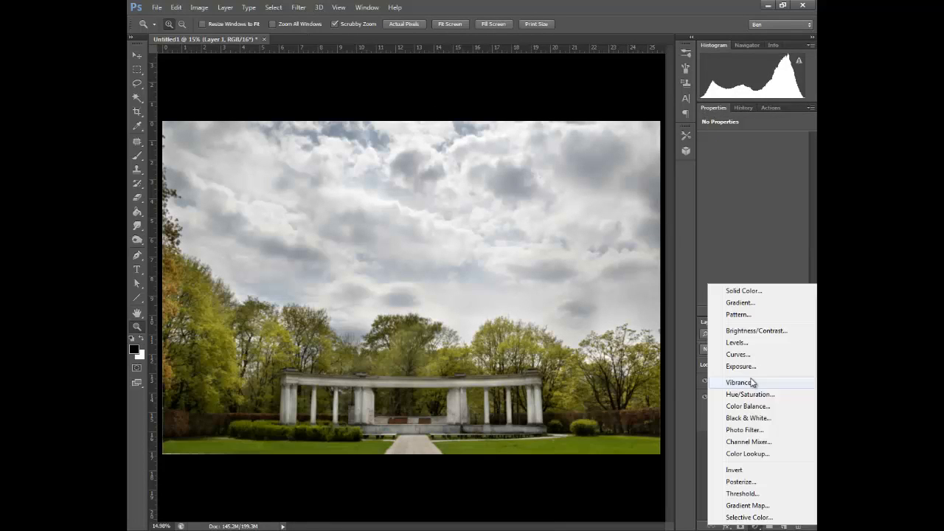
- Add a Black & White adjustment layer with the Red Filter preset
left_click(737, 415)
left_click(762, 140)
left_click(758, 253)
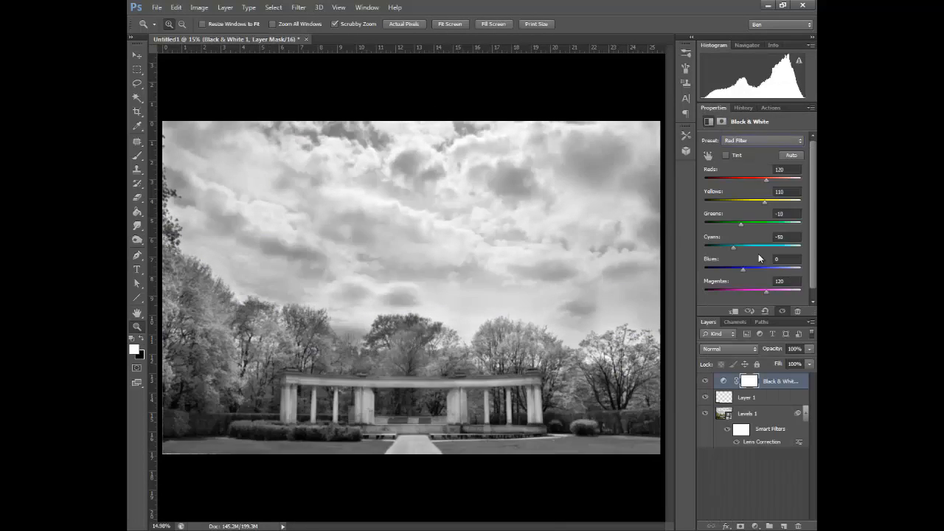
- Compare the Maximum White, Green Filter and Blue Filter presets, and return to Red Filter
left_click(746, 264)
left_click(756, 141)
left_click(759, 238)
left_click(752, 141)
left_click(748, 187)
left_click(747, 142)
left_click(746, 169)
left_click(748, 142)
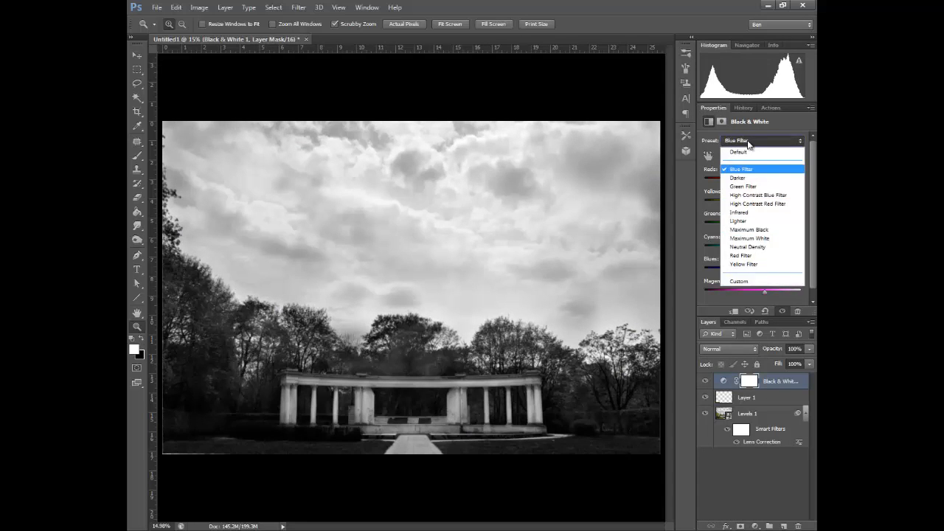
left_click(741, 255)
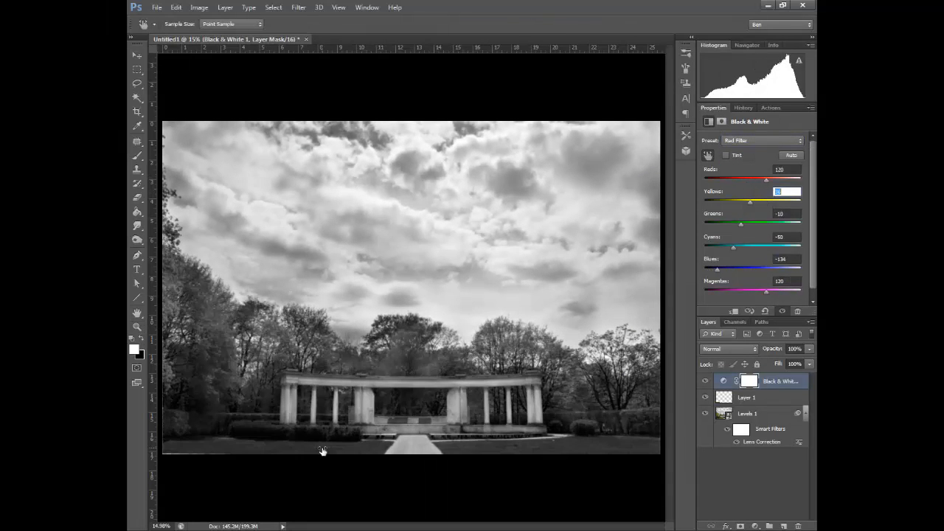
- Set the Black & White mix to Reds -25, Yellows 114, Greens -161, Cyans -42, Blues -136 and Magentas 75
left_click_drag(322, 450, 372, 410)
left_click_drag(513, 354, 558, 352)
left_click_drag(741, 225, 712, 224)
left_click_drag(766, 202, 765, 202)
mouse_move(732, 248)
left_mouse_down()
mouse_move(748, 248)
mouse_move(736, 248)
left_mouse_up()
left_click_drag(766, 292, 757, 292)
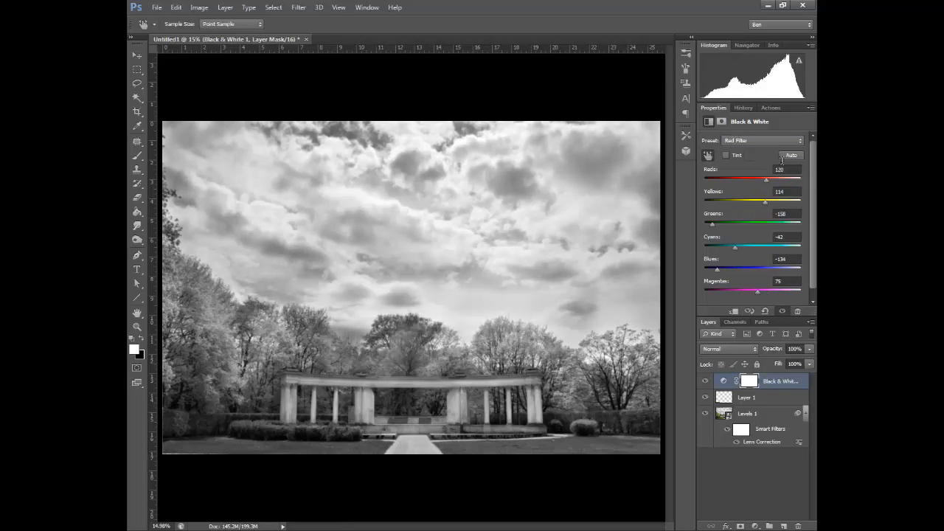
left_click_drag(766, 179, 739, 180)
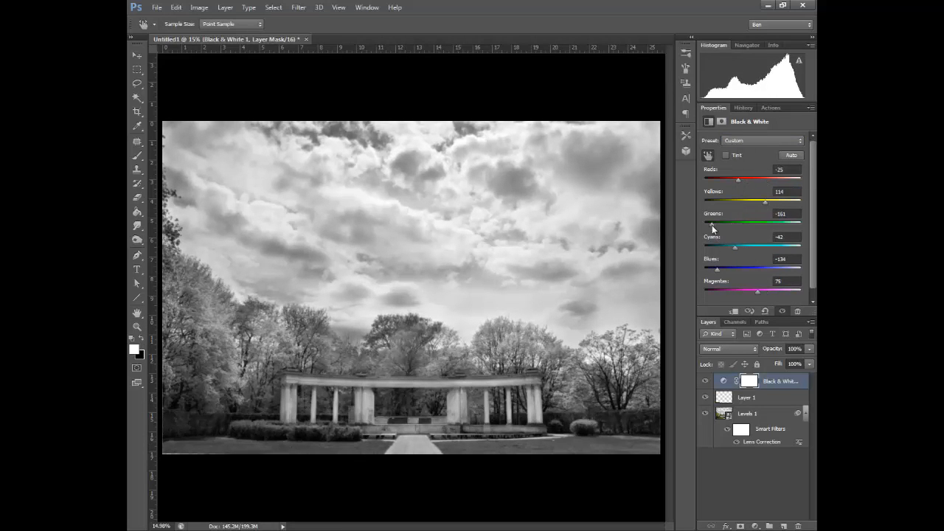
- Add a Curves adjustment layer with a steep contrast curve that darkens the shadows and midtones
left_click(754, 526)
left_click(773, 351)
left_click_drag(764, 202, 782, 189)
left_click(749, 230)
left_click_drag(749, 230, 742, 231)
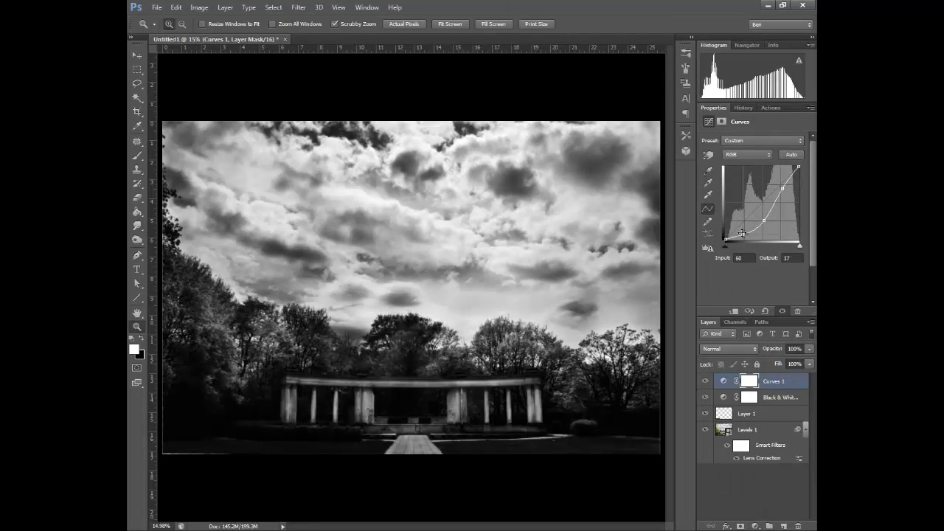
- Invert the Curves mask and paint the sky back in with a 900 px brush at 54% opacity
key("ctrl+i")
key("b")
left_click(181, 25)
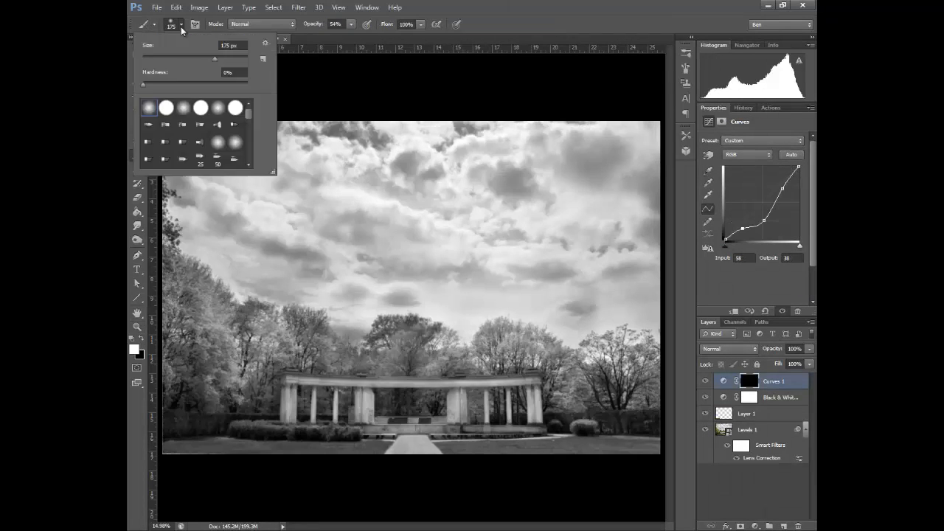
mouse_move(199, 177)
left_mouse_down()
mouse_move(563, 255)
mouse_move(215, 204)
mouse_move(302, 214)
left_mouse_up()
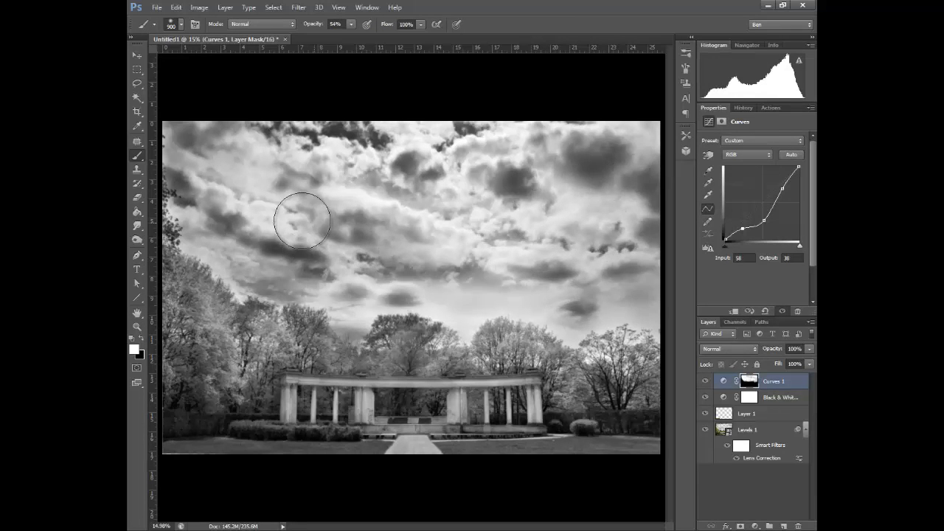
left_click_drag(553, 295, 654, 222)
- Refine the Curves 1 mask along the treetops with smaller brushes of about 400 to 250 px
key("x")
key("bracketleft")
key("bracketleft")
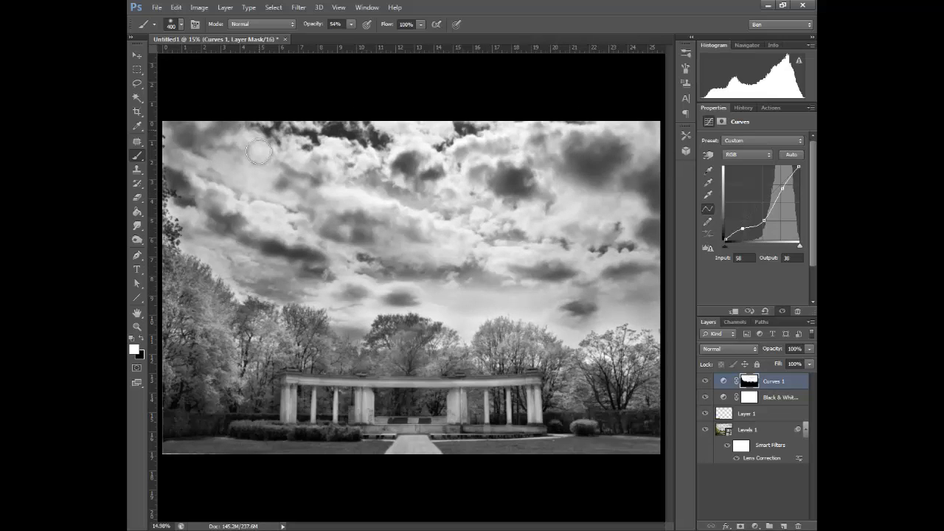
scroll(313, 314, "up", 5)
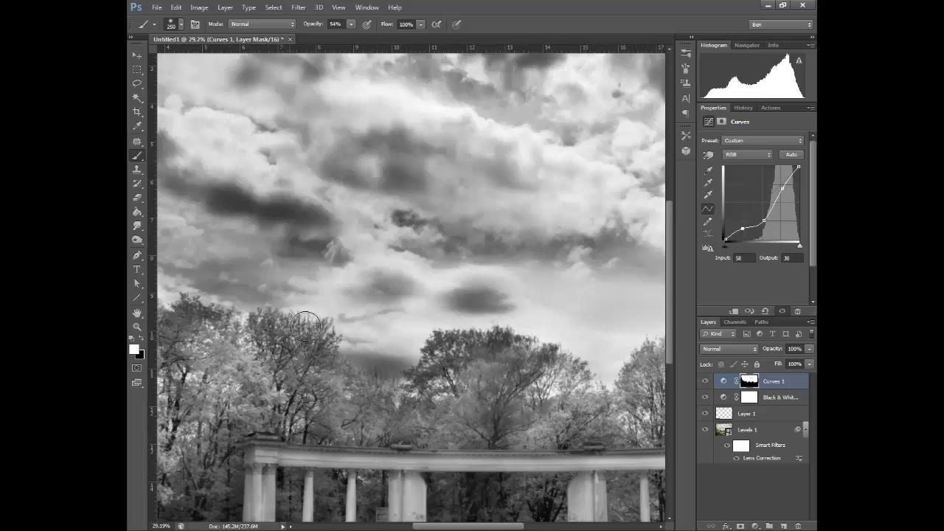
left_click_drag(306, 316, 493, 339)
scroll(310, 302, "down", 4)
key("bracketleft")
- Lower the sky curve's shadow point to input 59, output 0, and enlarge the brush to 700 px for its mask
left_click_drag(742, 229, 745, 241)
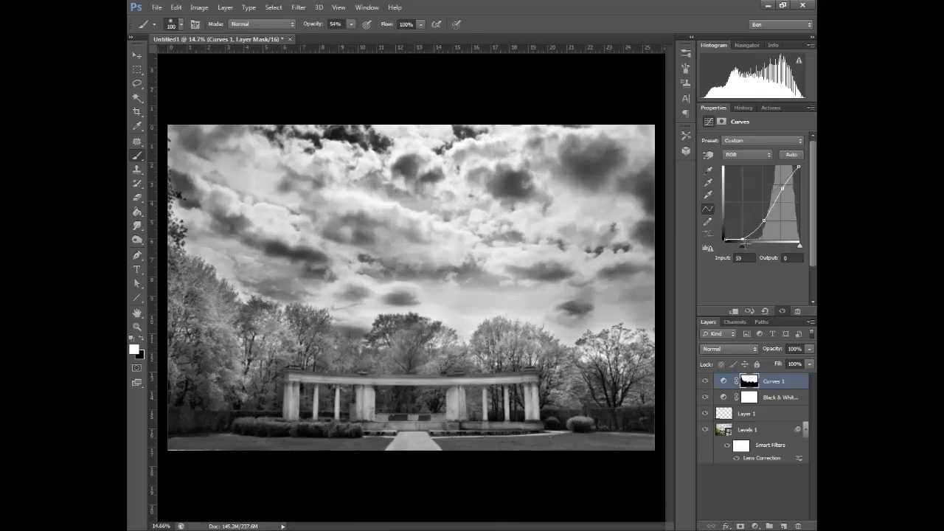
left_click(749, 381)
key("bracketright")
key("bracketright")
key("bracketright")
key("bracketright")
key("bracketright")
- Add a second Curves adjustment layer with a steep brightening curve through input 94, output 121, and invert its mask
left_click(754, 525)
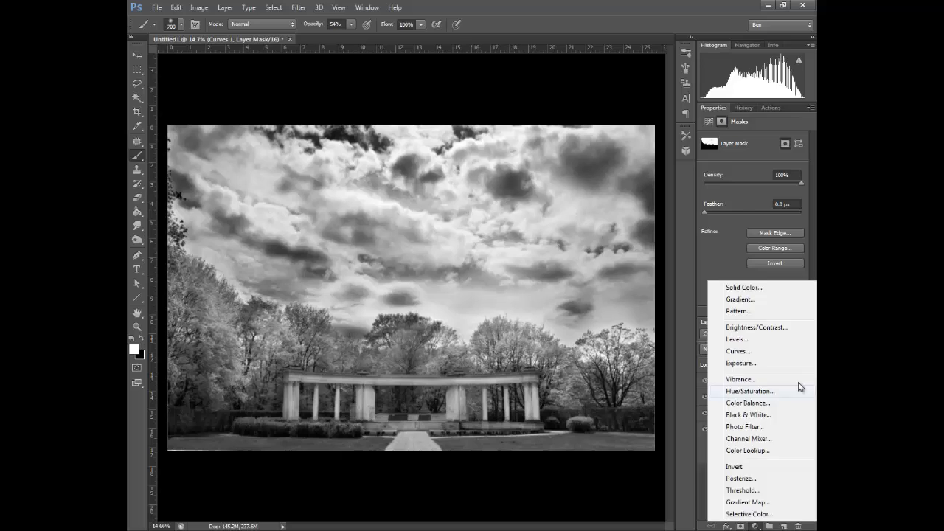
left_click(745, 352)
left_click_drag(752, 200, 753, 205)
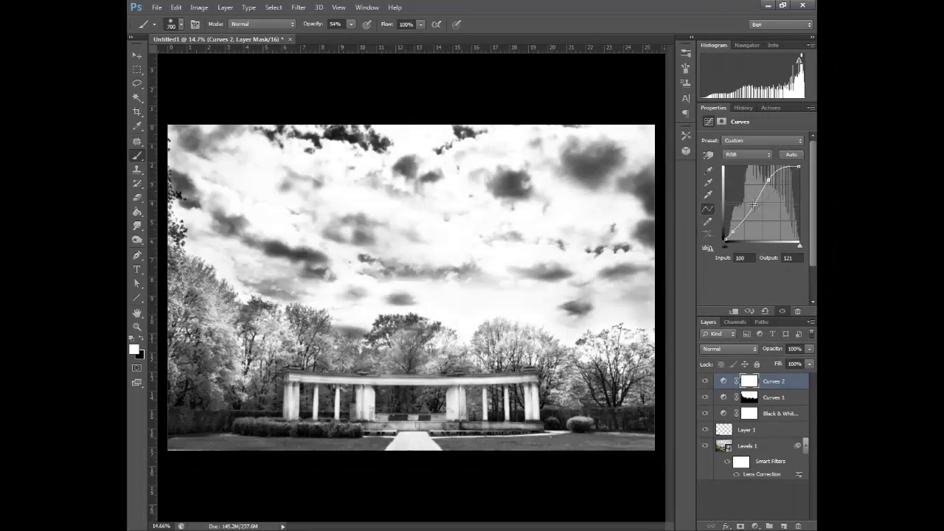
key("ctrl+i")
- Paint the monument's left columns and the beam above them into the Curves 2 mask with 90 to 40 px brushes
scroll(300, 413, "up", 5)
key("bracketleft")
key("bracketleft")
key("bracketleft")
key("bracketleft")
key("bracketleft")
key("bracketleft")
key("bracketleft")
key("bracketleft")
key("bracketleft")
key("bracketleft")
key("bracketleft")
key("bracketleft")
key("bracketleft")
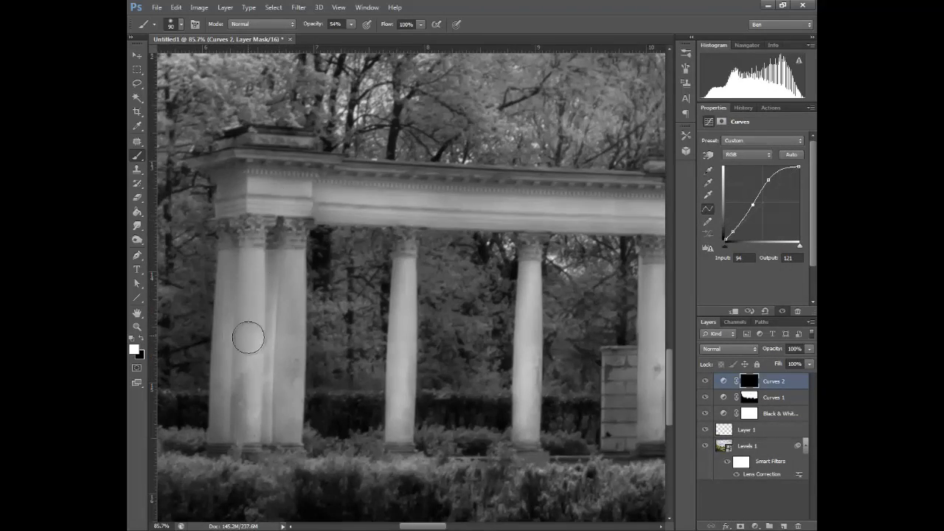
mouse_move(246, 332)
left_mouse_down()
mouse_move(239, 255)
mouse_move(282, 374)
mouse_move(289, 425)
mouse_move(228, 392)
mouse_move(246, 150)
left_mouse_up()
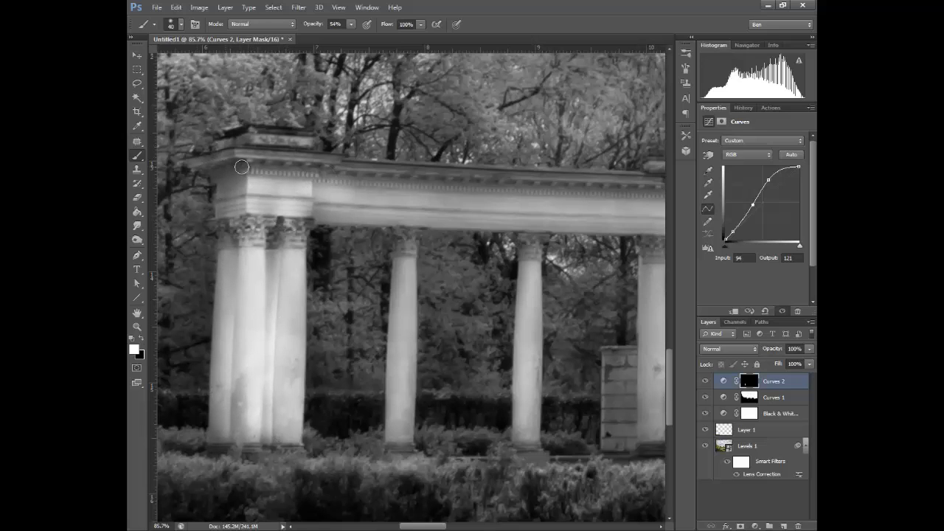
mouse_move(255, 191)
left_mouse_down()
mouse_move(330, 191)
mouse_move(319, 174)
mouse_move(400, 207)
mouse_move(409, 320)
mouse_move(401, 405)
mouse_move(453, 188)
mouse_move(410, 211)
mouse_move(376, 188)
mouse_move(383, 224)
mouse_move(363, 212)
mouse_move(363, 447)
mouse_move(362, 371)
mouse_move(428, 231)
mouse_move(292, 189)
mouse_move(467, 213)
mouse_move(460, 193)
mouse_move(465, 219)
mouse_move(488, 208)
mouse_move(536, 216)
mouse_move(489, 256)
mouse_move(494, 373)
mouse_move(501, 301)
mouse_move(506, 405)
left_mouse_up()
mouse_move(519, 309)
left_mouse_down()
mouse_move(344, 263)
mouse_move(336, 183)
mouse_move(348, 207)
mouse_move(389, 185)
mouse_move(520, 154)
mouse_move(328, 173)
left_mouse_up()
- Paint the remaining columns, pillars and beam of the monument into the Curves 2 mask, varying the brush size
key("]")
key("]")
key("[")
key("[")
left_click_drag(392, 278, 383, 264)
key("]")
key("]")
left_click_drag(444, 169, 497, 169)
left_click_drag(472, 201, 218, 210)
mouse_move(227, 198)
left_mouse_down()
mouse_move(268, 164)
mouse_move(421, 197)
mouse_move(528, 160)
mouse_move(554, 204)
mouse_move(339, 233)
left_mouse_up()
mouse_move(413, 255)
left_mouse_down()
mouse_move(358, 197)
mouse_move(451, 281)
mouse_move(439, 413)
mouse_move(373, 301)
mouse_move(442, 253)
mouse_move(421, 365)
mouse_move(421, 205)
mouse_move(442, 224)
mouse_move(285, 235)
mouse_move(392, 278)
mouse_move(394, 310)
mouse_move(527, 436)
mouse_move(599, 197)
left_mouse_up()
key("bracketleft")
key("bracketleft")
key("bracketright")
key("bracketright")
mouse_move(530, 227)
left_mouse_down()
mouse_move(491, 231)
mouse_move(548, 244)
left_mouse_up()
scroll(400, 337, "down", 9)
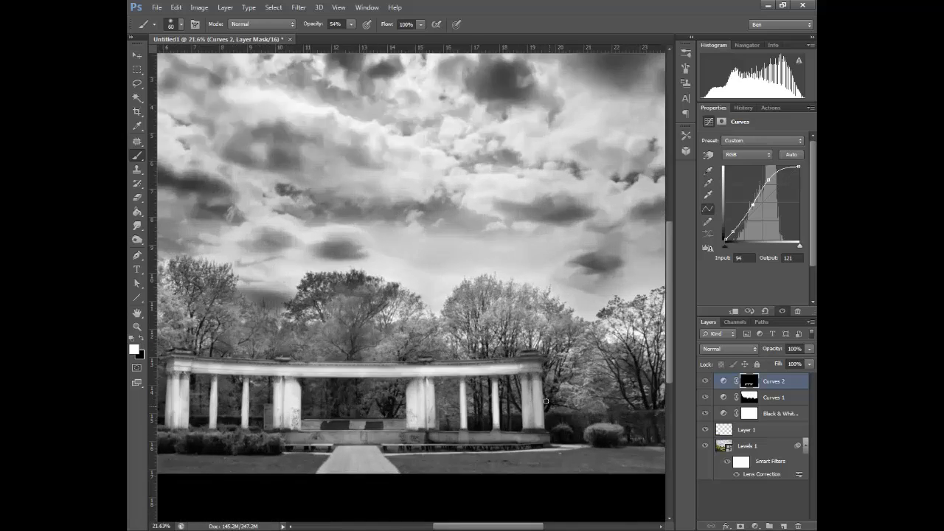
- Paint the base wall and column pedestals on the monument's right side into the mask with a 40 px brush
scroll(533, 395, "up", 10)
left_click_drag(466, 221, 515, 220)
key("bracketleft")
key("bracketleft")
key("bracketleft")
mouse_move(507, 295)
left_mouse_down()
mouse_move(506, 364)
mouse_move(453, 394)
mouse_move(453, 464)
left_mouse_up()
mouse_move(474, 379)
left_mouse_down()
mouse_move(453, 180)
mouse_move(506, 331)
mouse_move(471, 149)
mouse_move(427, 337)
left_mouse_up()
mouse_move(274, 374)
left_mouse_down()
mouse_move(271, 391)
mouse_move(536, 395)
left_mouse_up()
left_click_drag(295, 387, 452, 367)
left_click_drag(182, 371, 436, 366)
left_click_drag(221, 365, 417, 348)
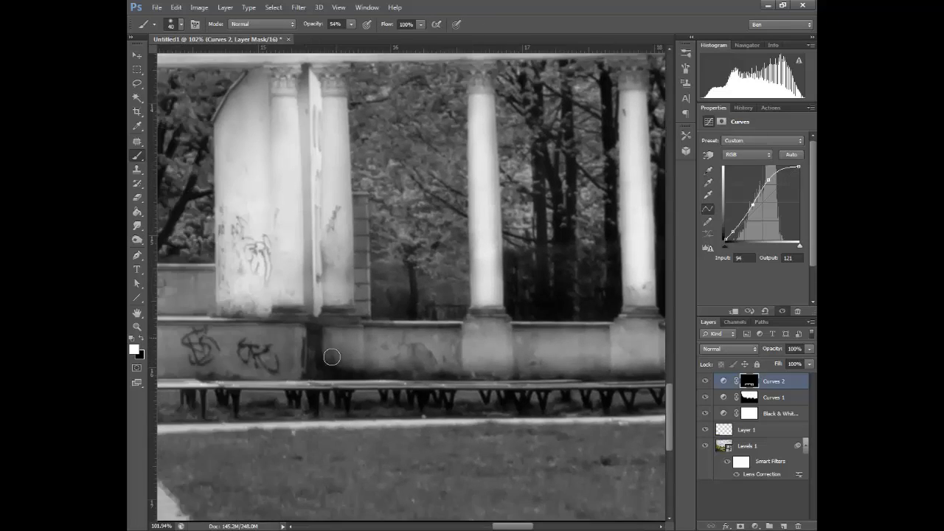
- Brighten the graffiti-covered low wall around the monument's centre by painting it into the Curves 2 mask
left_click_drag(331, 359, 354, 344)
mouse_move(196, 289)
left_mouse_down()
mouse_move(394, 288)
mouse_move(284, 305)
mouse_move(306, 357)
mouse_move(492, 353)
left_mouse_up()
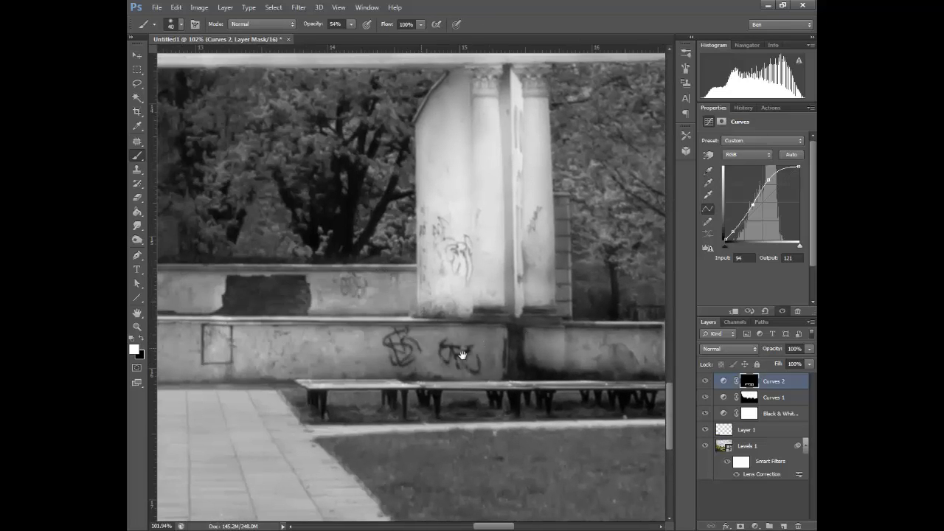
left_click_drag(310, 335, 586, 355)
mouse_move(225, 312)
left_mouse_down()
mouse_move(418, 373)
mouse_move(392, 394)
left_mouse_up()
left_click_drag(324, 315, 546, 293)
mouse_move(341, 356)
left_mouse_down()
mouse_move(394, 329)
mouse_move(424, 362)
left_mouse_up()
left_click_drag(320, 338, 441, 348)
- Add a third Curves adjustment layer with a contrast S-curve through input 128, output 131, and invert its mask
key("ctrl+0")
left_click(755, 526)
left_click(767, 358)
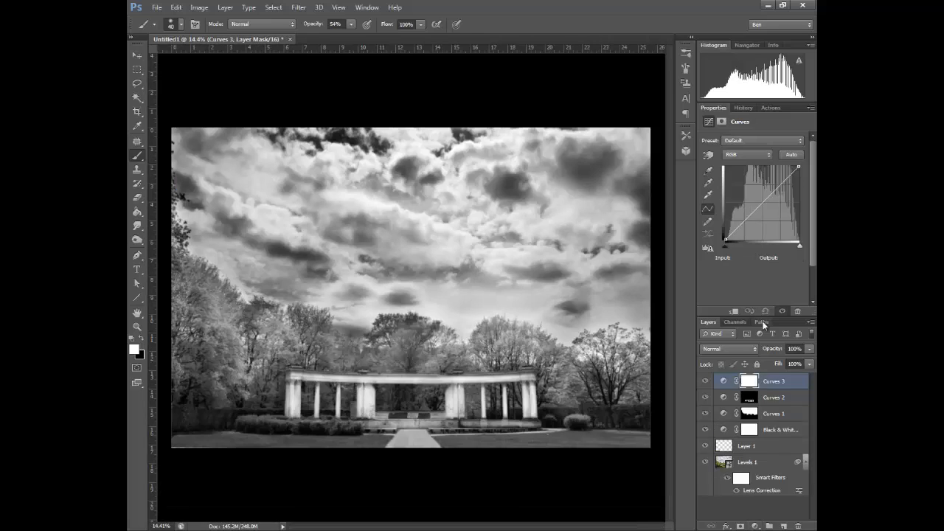
left_click_drag(746, 219, 747, 222)
left_click_drag(774, 191, 775, 185)
left_click_drag(759, 206, 762, 202)
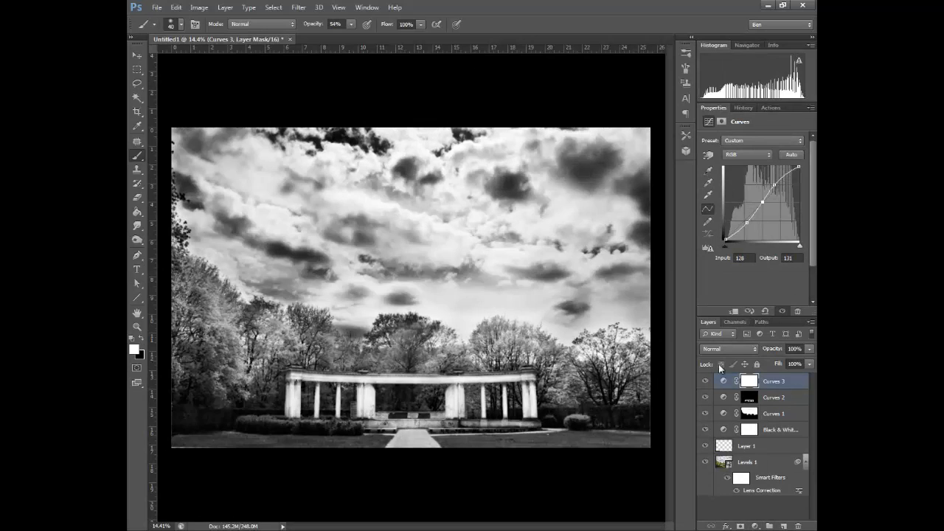
key("ctrl+i")
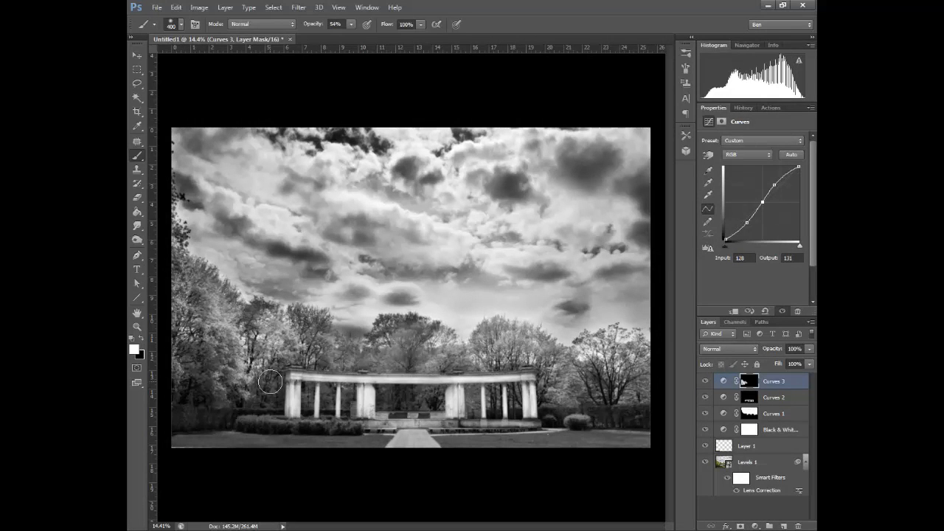
- Paint the trees into the Curves 3 mask at 400 px and reshape its curve, setting the highlight point to input 175, output 204
left_click_drag(774, 184, 780, 176)
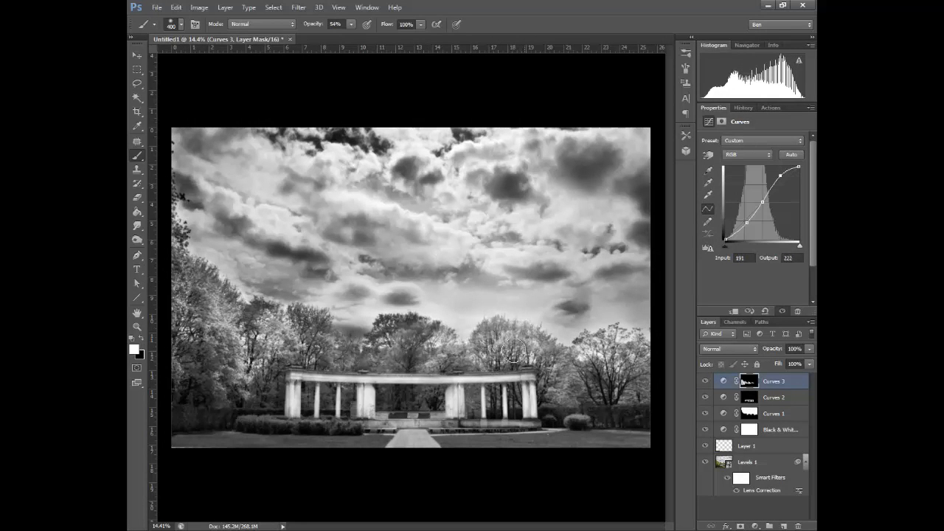
left_click_drag(747, 222, 746, 217)
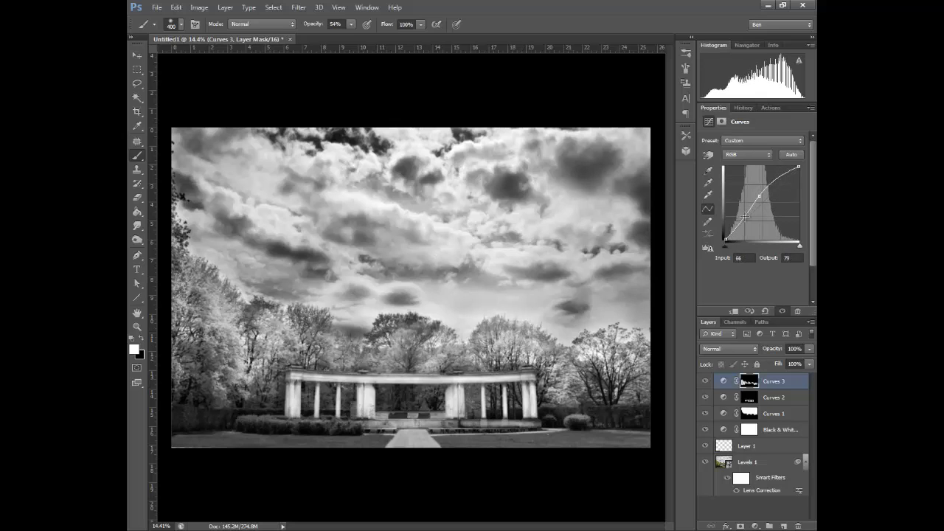
left_click_drag(776, 177, 776, 181)
- Paint the foliage between the monument's left columns into the Curves 3 mask with a 100 px brush
scroll(311, 398, "up", 5)
key("bracketleft")
key("bracketleft")
key("bracketleft")
left_click_drag(306, 372, 312, 428)
left_click_drag(391, 435, 424, 358)
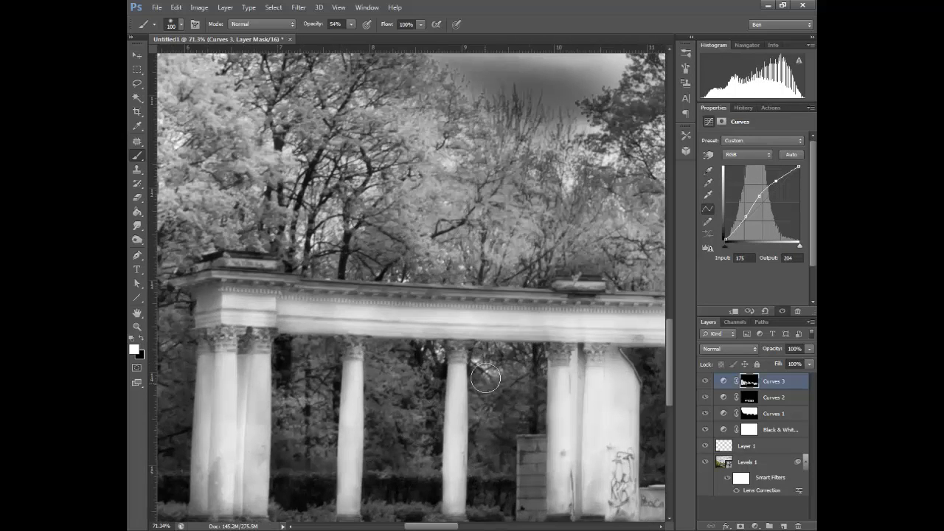
left_click_drag(485, 377, 529, 385)
- Raise the tree curve's highlight point to input 179, output 230, and paint the trees behind the central opening into the mask
left_click_drag(775, 180, 778, 173)
left_click_drag(627, 424, 307, 343)
left_click_drag(424, 345, 337, 346)
key("bracketleft")
key("bracketleft")
key("bracketleft")
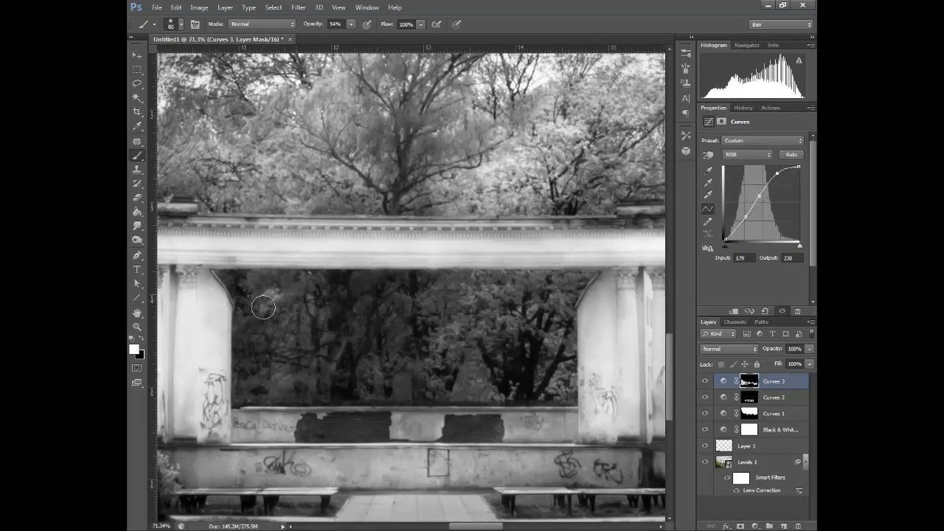
key("bracketright")
key("bracketright")
scroll(367, 248, "down", 3)
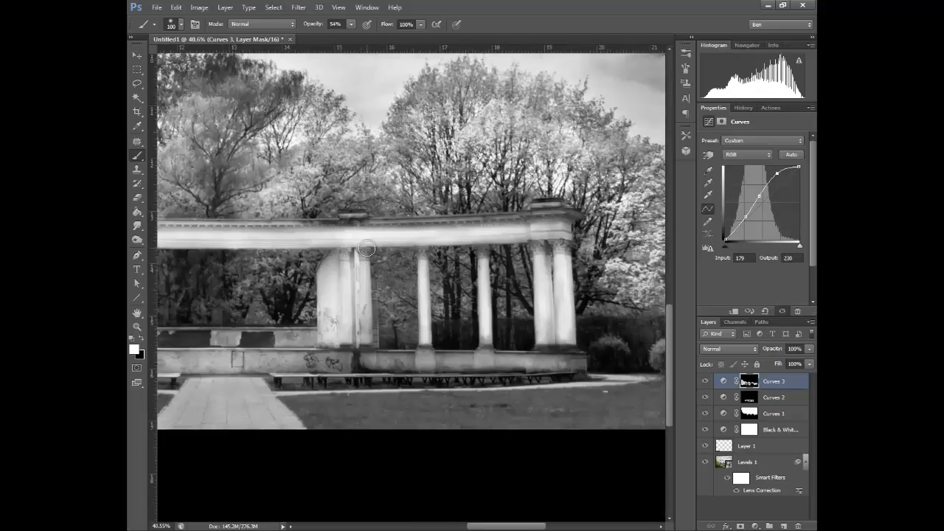
- Paint the trees behind the monument's right columns into the Curves 3 mask with 100 to 175 px brushes
scroll(367, 248, "up", 3)
left_click_drag(559, 396, 302, 281)
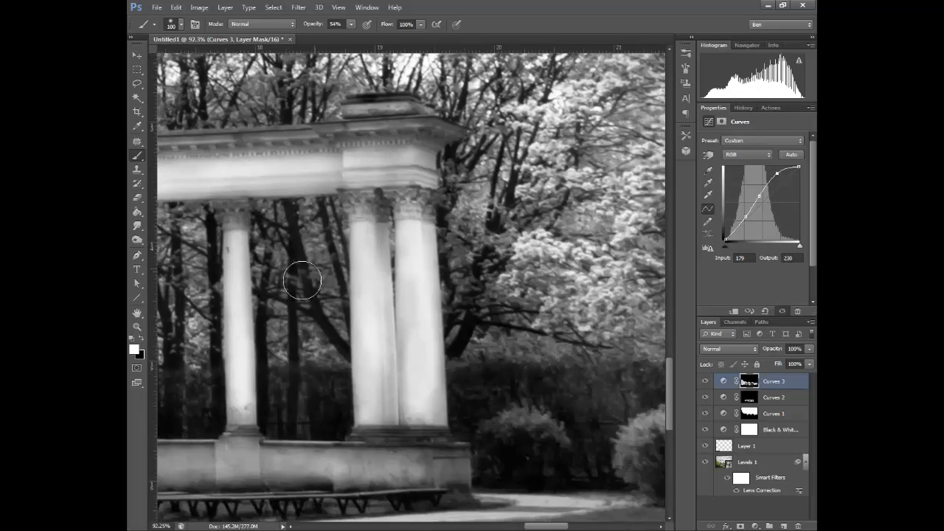
key("bracketright")
key("bracketright")
key("bracketright")
key("ctrl+0")
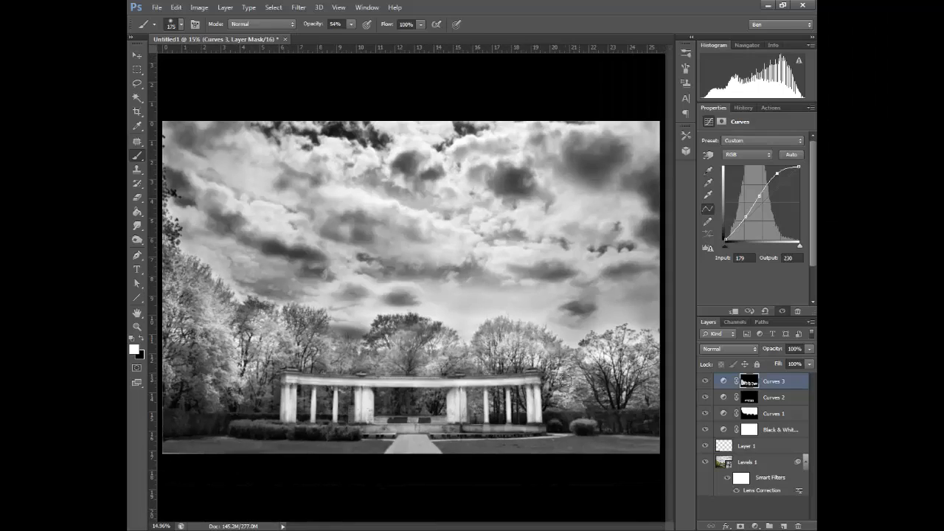
- Add a fourth Curves adjustment layer that brightens the midtones at input 106, output 151, and invert its mask
left_click(755, 526)
left_click(775, 358)
left_click_drag(756, 209, 756, 196)
left_click(747, 381)
key("ctrl+i")
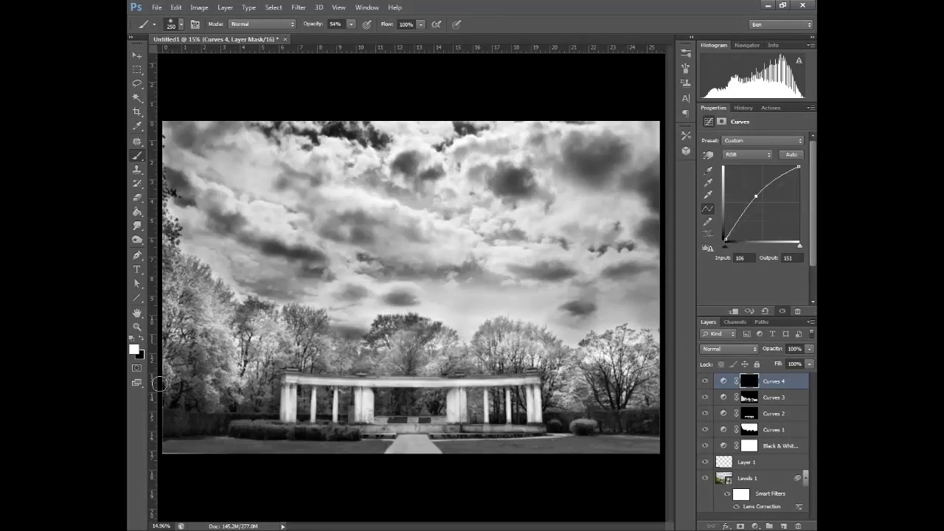
left_click_drag(172, 426, 271, 423)
left_click_drag(181, 452, 313, 437)
mouse_move(749, 382)
left_mouse_down()
mouse_move(780, 505)
mouse_move(798, 526)
left_mouse_up()
key("Return")
left_click(740, 526)
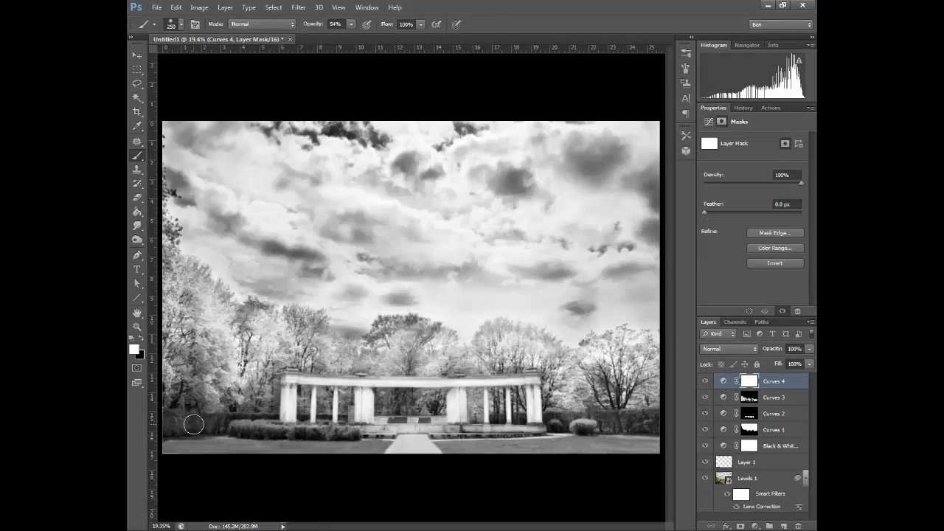
scroll(192, 423, "up", 3)
left_click_drag(236, 442, 404, 446)
key("ctrl+i")
- Paint the dark hedges and bushes along both sides of the monument into the Curves 4 mask with a 150 px brush
left_click_drag(312, 428, 553, 425)
key("bracketleft")
key("bracketleft")
key("bracketleft")
scroll(539, 450, "up", 3)
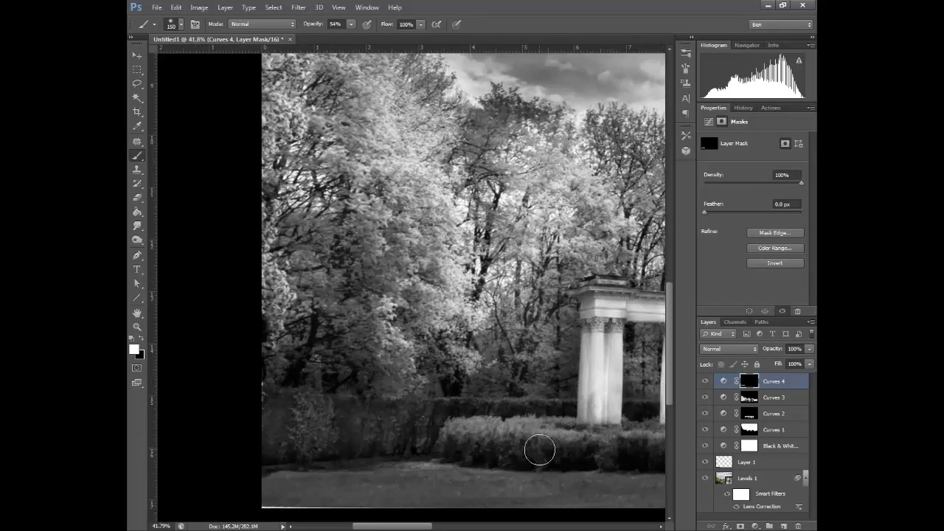
mouse_move(403, 526)
left_mouse_down()
mouse_move(445, 529)
mouse_move(435, 528)
left_mouse_up()
left_click_drag(225, 448, 512, 460)
mouse_move(430, 409)
left_mouse_down()
mouse_move(559, 406)
mouse_move(427, 416)
left_mouse_up()
left_click_drag(611, 445, 216, 444)
mouse_move(631, 392)
left_mouse_down()
mouse_move(288, 385)
mouse_move(291, 396)
left_mouse_up()
mouse_move(236, 378)
left_mouse_down()
mouse_move(477, 376)
mouse_move(554, 398)
left_mouse_up()
left_click_drag(582, 365, 329, 358)
mouse_move(509, 391)
left_mouse_down()
mouse_move(296, 370)
mouse_move(400, 403)
left_mouse_up()
scroll(413, 384, "down", 9)
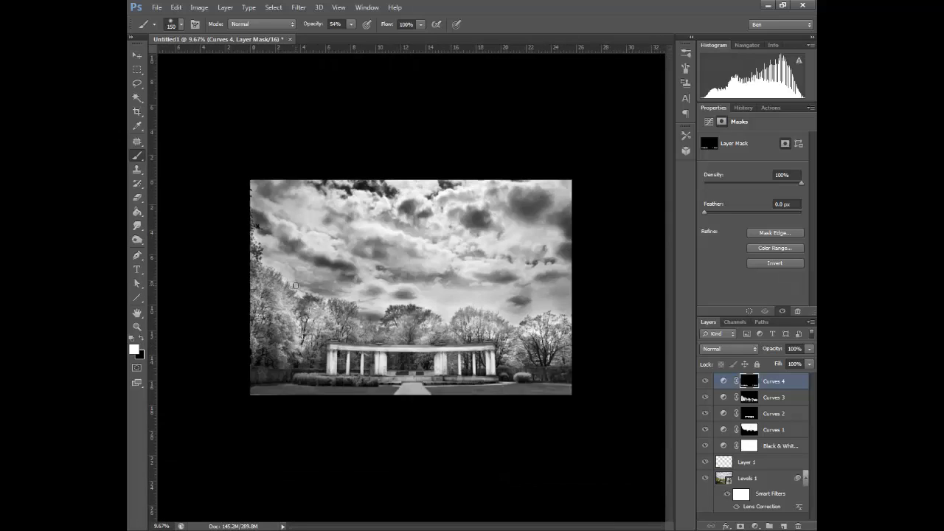
scroll(534, 286, "up", 2)
left_click(783, 526)
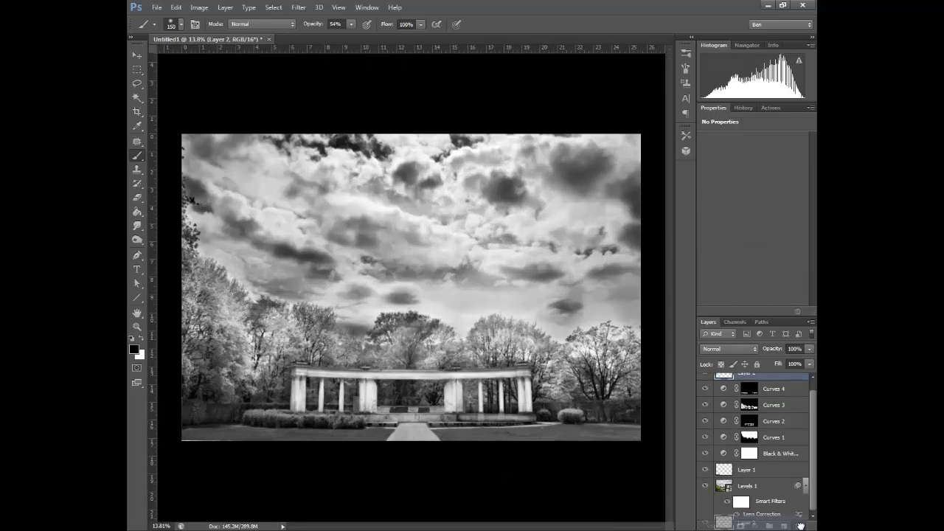
key("ctrl+z")
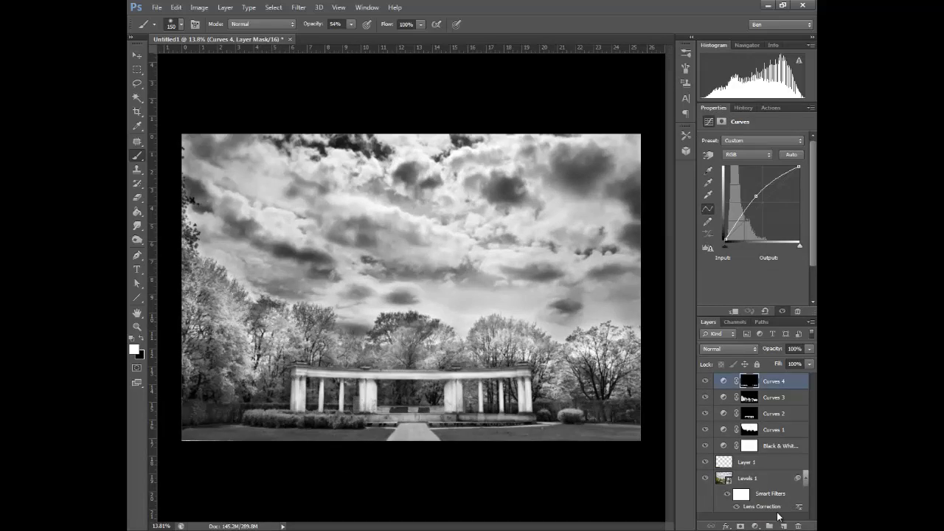
- Add a fifth Curves adjustment layer that darkens the midtones at input 134, output 111, and invert its mask
left_click(754, 525)
left_click(774, 364)
mouse_move(758, 207)
left_mouse_down()
mouse_move(764, 214)
mouse_move(746, 224)
mouse_move(770, 194)
mouse_move(747, 223)
mouse_move(764, 208)
left_mouse_up()
key("ctrl+i")
- Paint the foreground along the lawn into the Curves 5 mask to darken it, and set the brush to 175 px
scroll(634, 435, "up", 4)
mouse_move(227, 438)
left_mouse_down()
mouse_move(313, 422)
mouse_move(649, 416)
mouse_move(312, 427)
mouse_move(595, 434)
left_mouse_up()
key("bracketright")
key("bracketright")
key("bracketright")
key("bracketright")
key("bracketright")
scroll(459, 417, "down", 4)
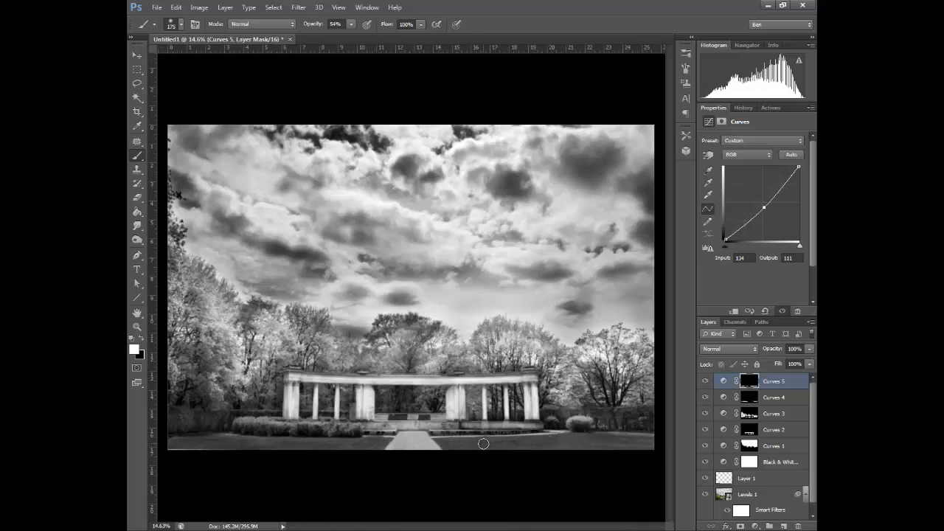
- Add a sixth Curves adjustment layer using the Linear Contrast preset and set its blend mode to Luminosity
left_click(755, 525)
left_click(738, 355)
left_click(761, 141)
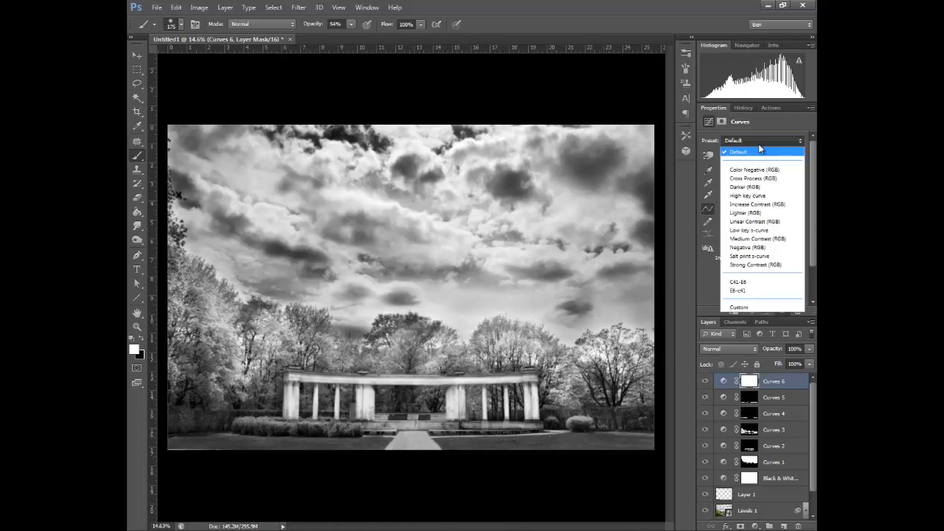
left_click(773, 204)
left_click(773, 141)
left_click(775, 222)
left_click(729, 349)
left_click(712, 339)
- Create two merged copies of Layer 1 and Levels 1 below the Black & White layer, and hide the upper copy
scroll(763, 472, "down", 1)
left_click(759, 470)
left_click(759, 485, "shift")
left_click_drag(759, 485, 783, 526)
right_click(765, 477)
left_click(727, 299)
key("ctrl+j")
left_click(706, 470)
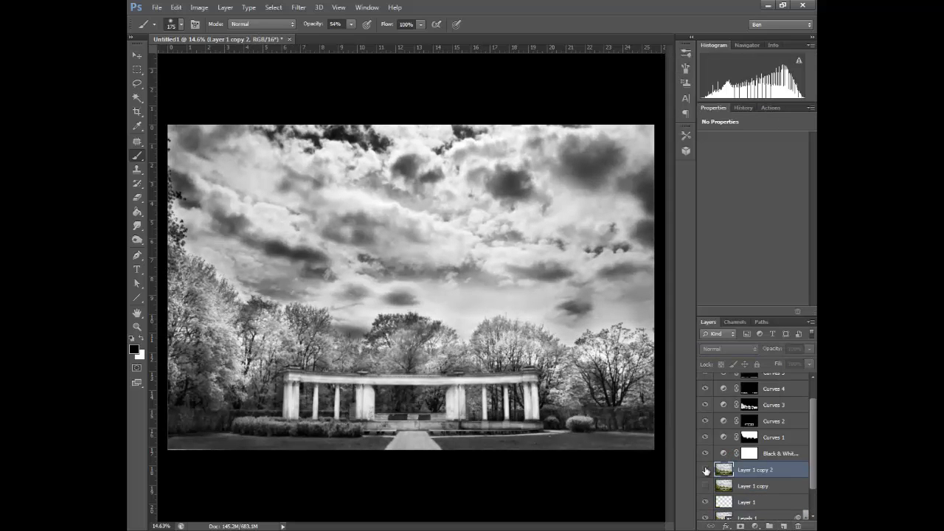
- Apply a High Pass filter to Layer 1 copy and set its blend mode to Hard Light
left_click(753, 486)
left_click(298, 7)
mouse_move(317, 239)
left_click(455, 249)
left_click(640, 78)
left_click(729, 349)
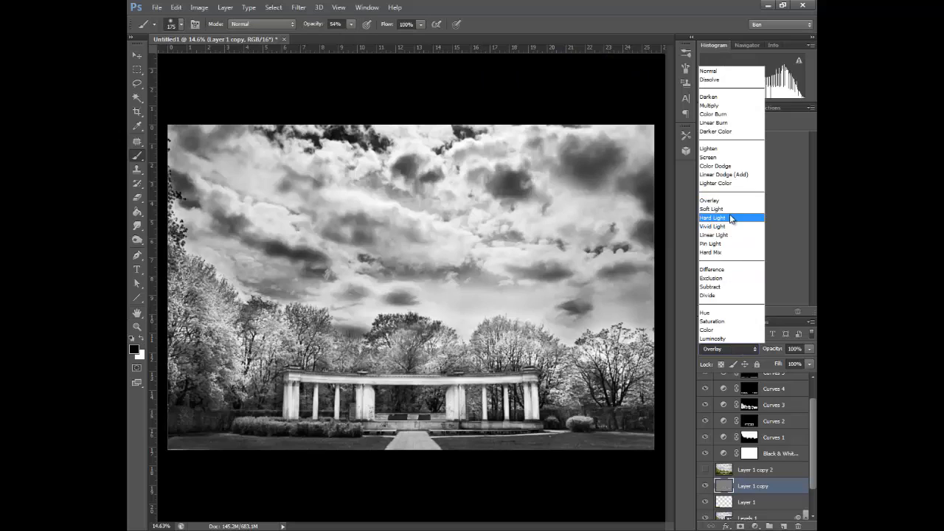
left_click(729, 217)
left_click(705, 486)
left_click(704, 487)
scroll(814, 483, "down", 1)
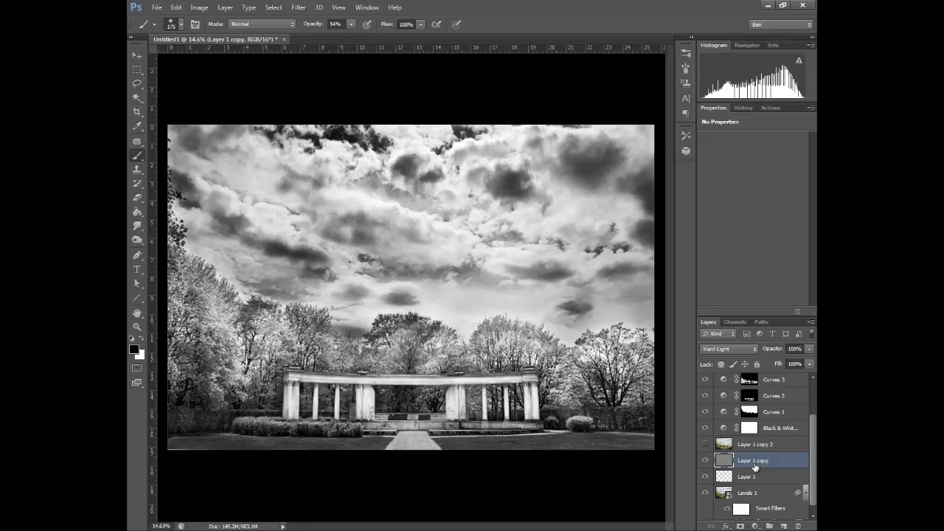
- Show Layer 1 copy 2 and strongly darken its midtones with Levels to isolate the brightest cloud areas
left_click(752, 444)
left_click(706, 446)
key("ctrl+l")
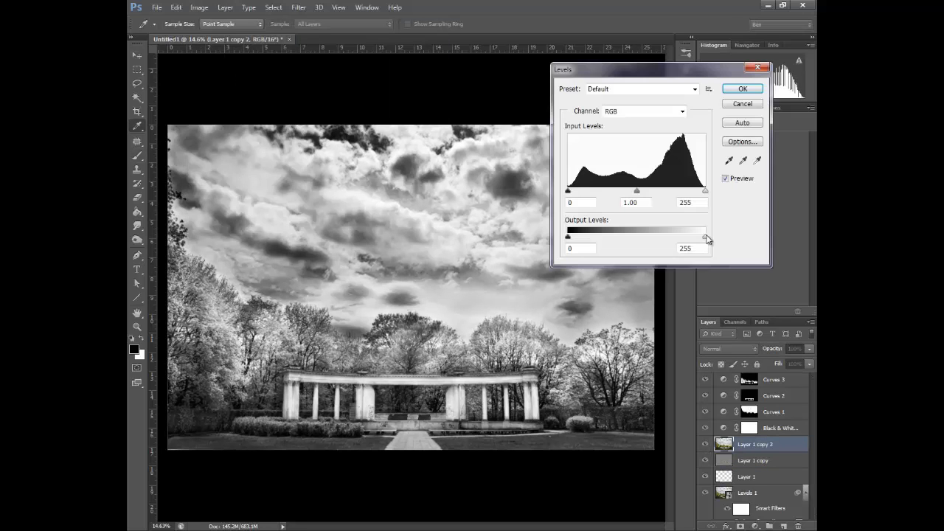
left_click_drag(638, 192, 695, 193)
left_click(739, 90)
- Apply a zoom Radial Blur centred near the top of the sky to Layer 1 copy 2 and repeat the filter
left_click(298, 8)
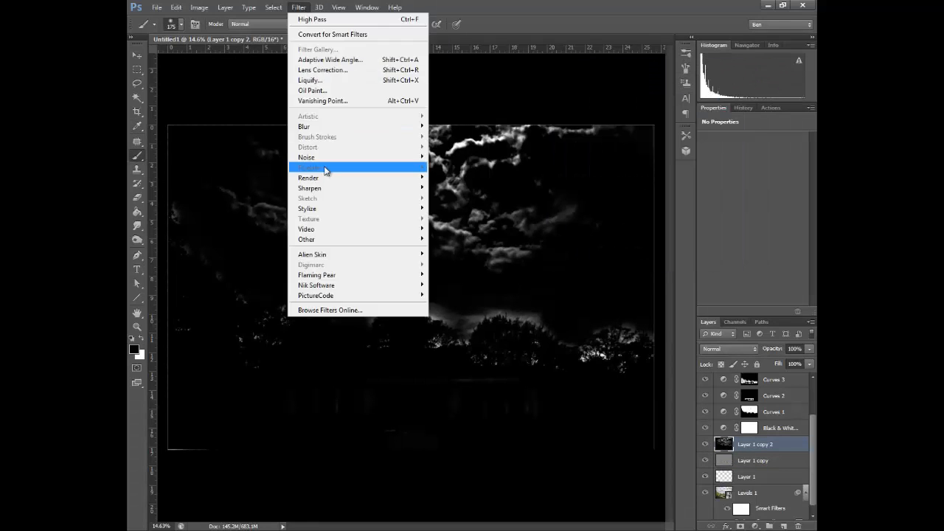
mouse_move(322, 126)
left_click(460, 235)
left_click(347, 314)
left_click(347, 359)
left_click(447, 258)
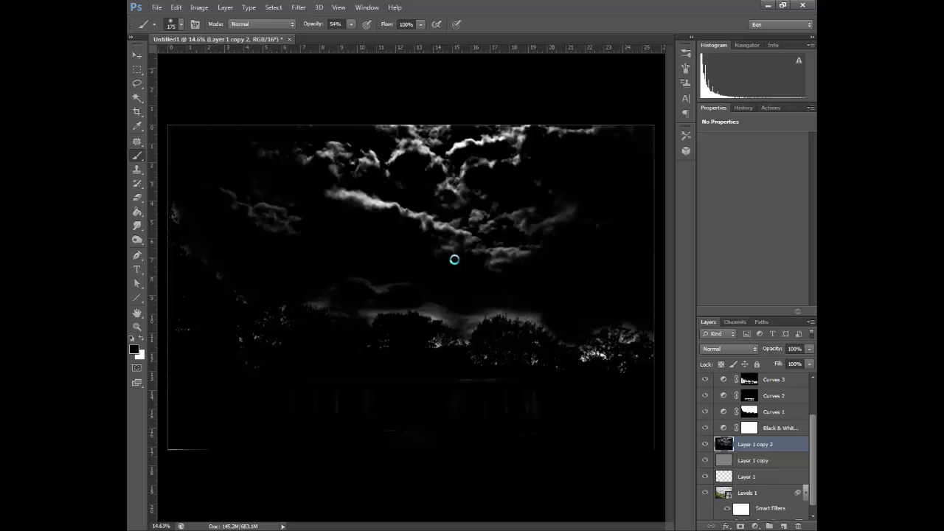
key("ctrl+f")
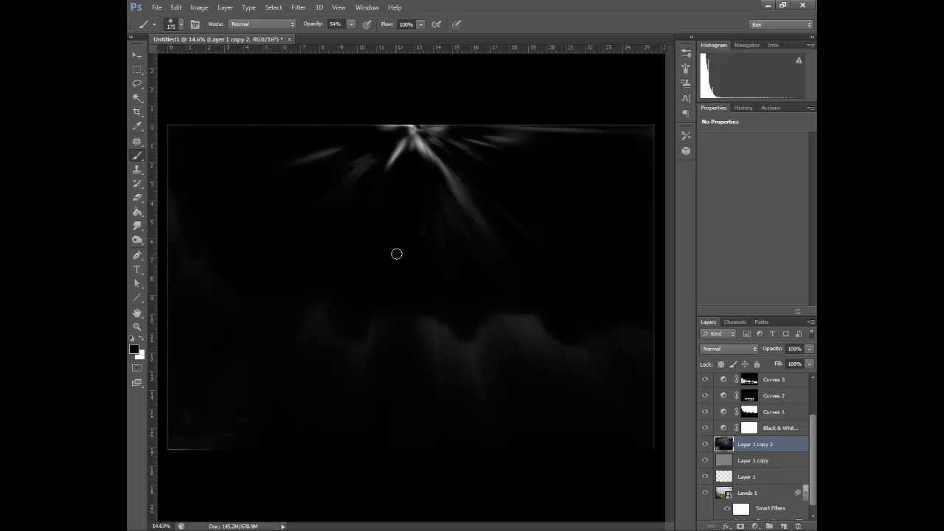
- Set Layer 1 copy 2 to the Screen blend mode and brighten its light rays with automatic Levels
left_click(728, 348)
left_click(719, 159)
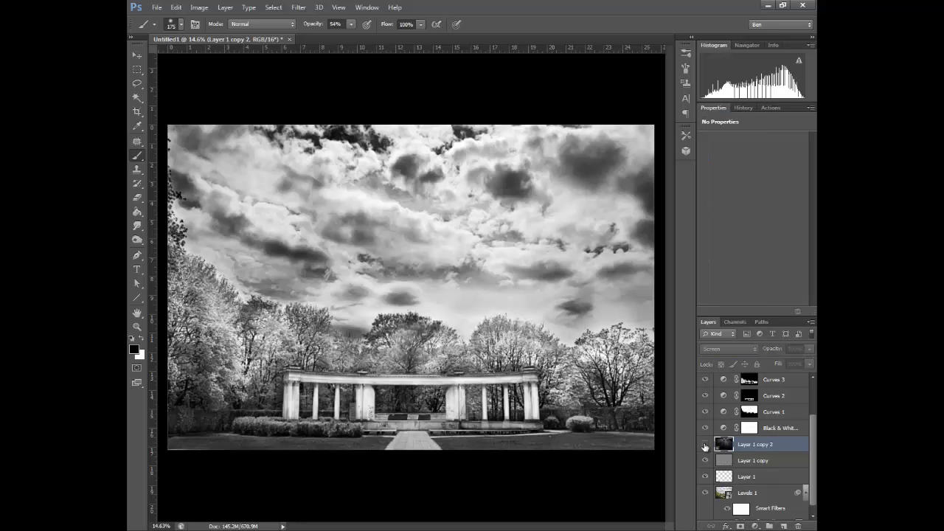
left_click(297, 8)
left_click(332, 44)
left_click(750, 122)
left_click(746, 89)
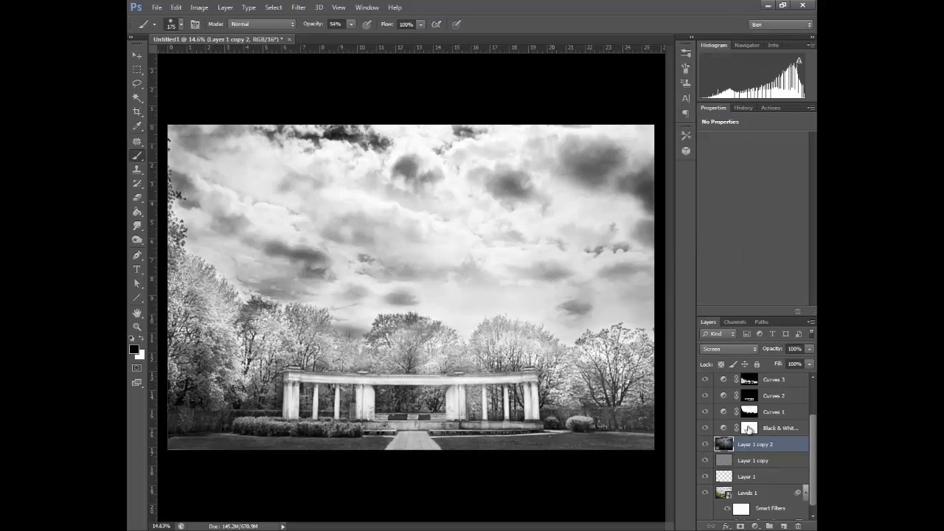
- Duplicate the light-ray layer twice, merge the copies into one layer, and set its blend mode to Screen
key("ctrl+j")
key("ctrl+j")
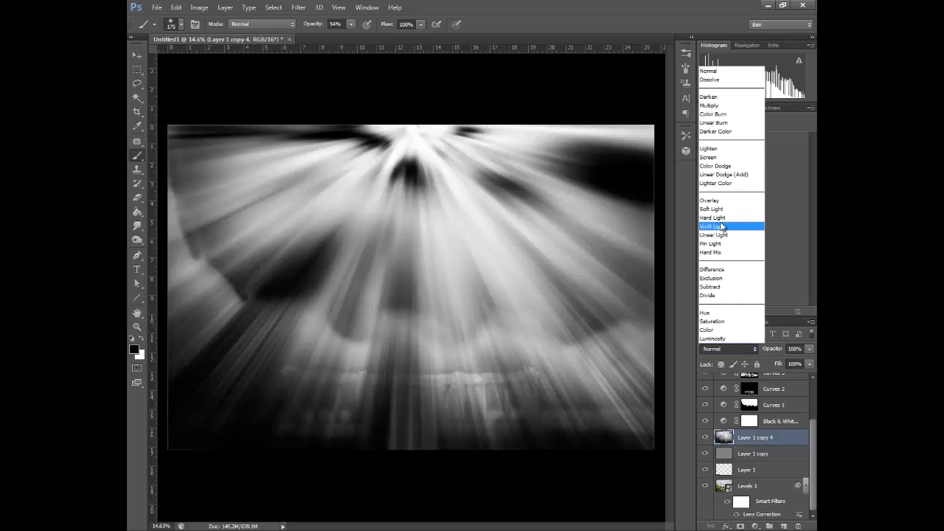
left_click(719, 157)
left_click(728, 349)
left_click(719, 201)
left_click(729, 348)
left_click(719, 157)
left_click(809, 348)
mouse_move(809, 362)
left_mouse_down()
mouse_move(767, 368)
mouse_move(810, 367)
left_mouse_up()
key("v")
left_click_drag(417, 247, 447, 255)
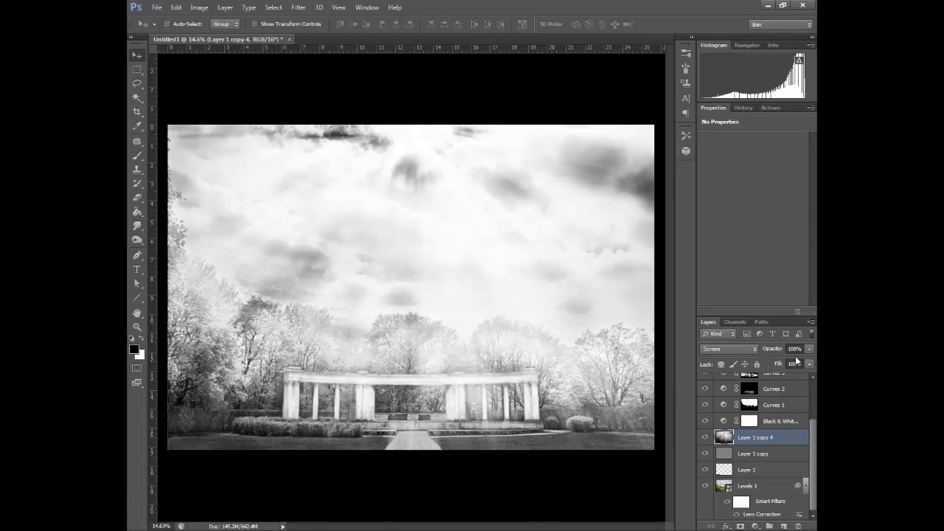
- Try to tint the light rays with a Hue/Saturation layer, stacking both above the Black & White layer in Screen mode
left_click(299, 7)
mouse_move(333, 154)
left_click(465, 182)
left_click(731, 128)
left_click(754, 525)
left_click(786, 370)
left_click(753, 240)
left_click_drag(706, 180, 741, 183)
left_click(754, 240)
left_click(770, 454, "ctrl")
left_click_drag(774, 437, 774, 413)
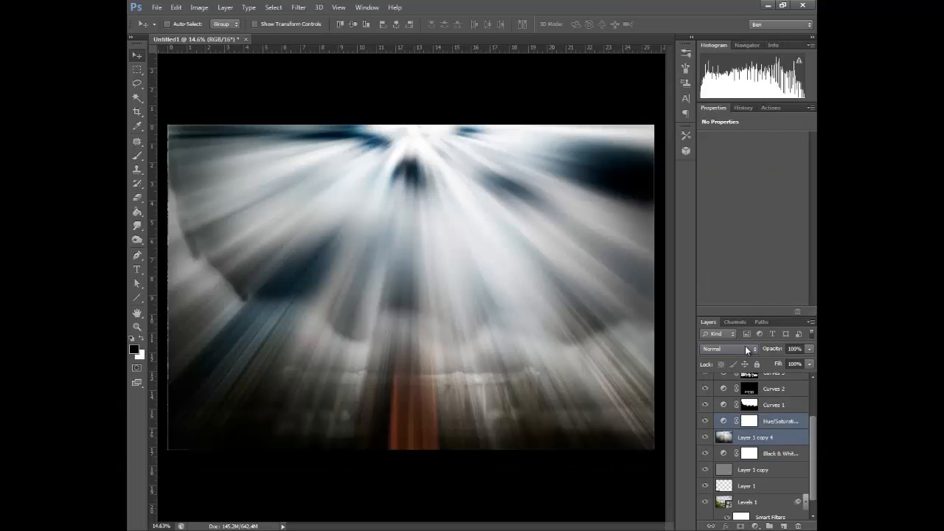
left_click(745, 348)
left_click(724, 161)
left_click(777, 421)
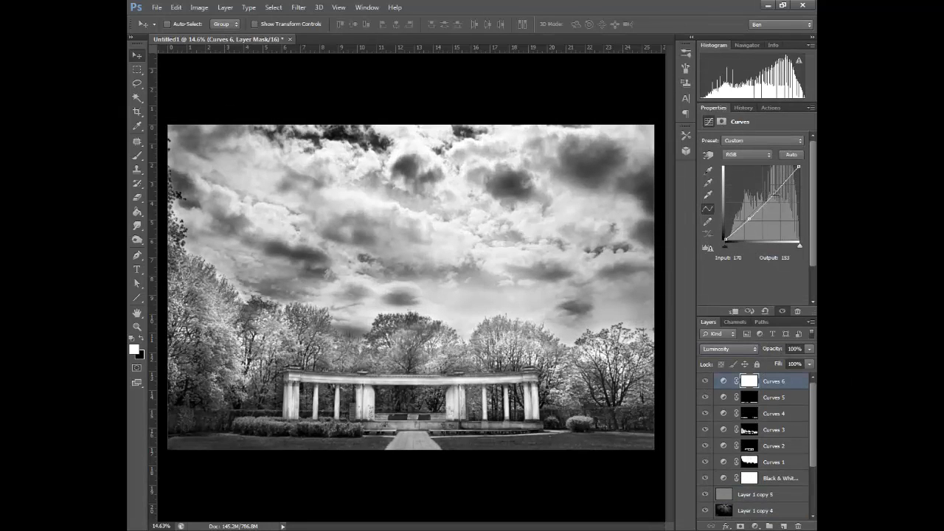
- Lower the opacity of the light-ray layer, Layer 1 copy 4, to about 32%
left_click(755, 510)
left_click(809, 349)
left_click_drag(805, 360, 772, 361)
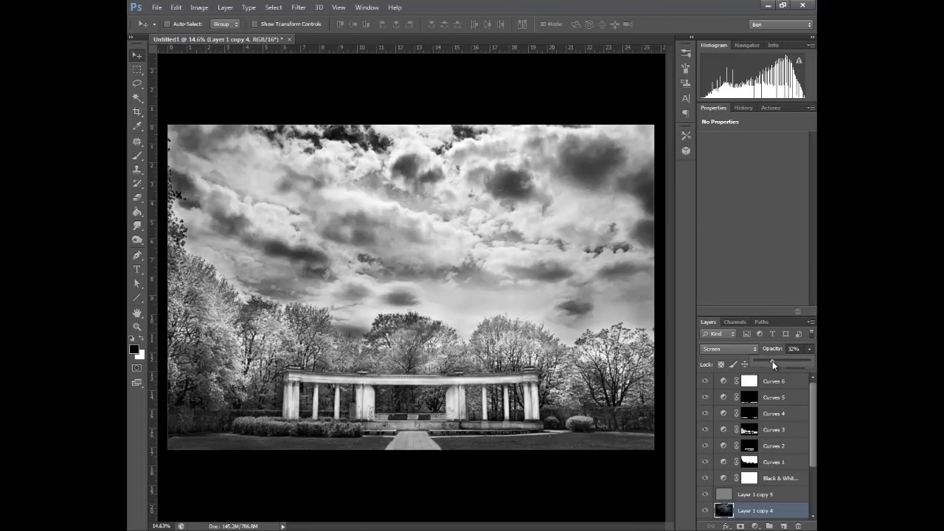
left_click(785, 383)
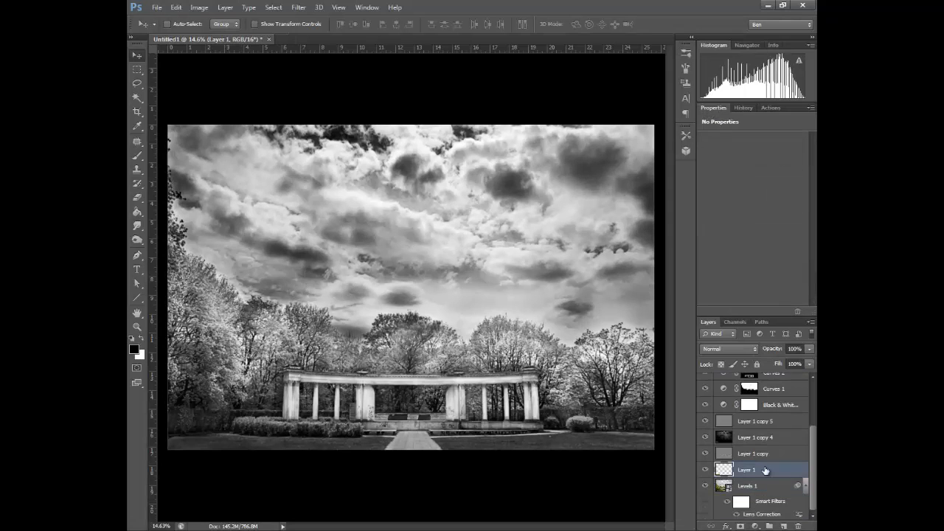
- Create a merged copy of Layer 1 and Levels 1 above Layer 1 and set its blend mode to Luminosity
left_click_drag(761, 472, 783, 526)
right_click(756, 469)
left_click(671, 336)
left_click(729, 348)
left_click(695, 337)
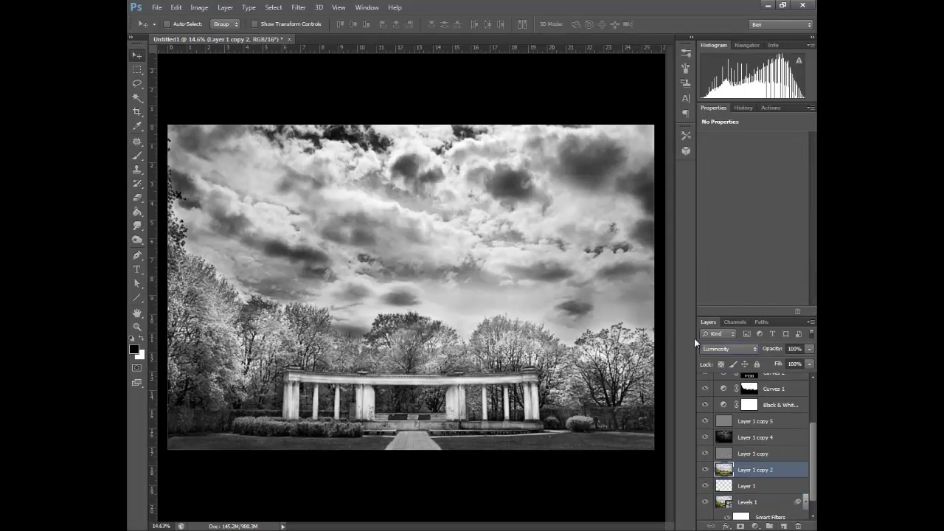
- Start a Shadows/Highlights adjustment on Layer 1 copy 2 and set the shadows amount to 0%
left_click(200, 8)
mouse_move(216, 34)
left_click(756, 526)
left_click(200, 7)
left_click(399, 213)
left_click(380, 241)
left_click_drag(421, 141, 652, 87)
left_click_drag(660, 130, 612, 134)
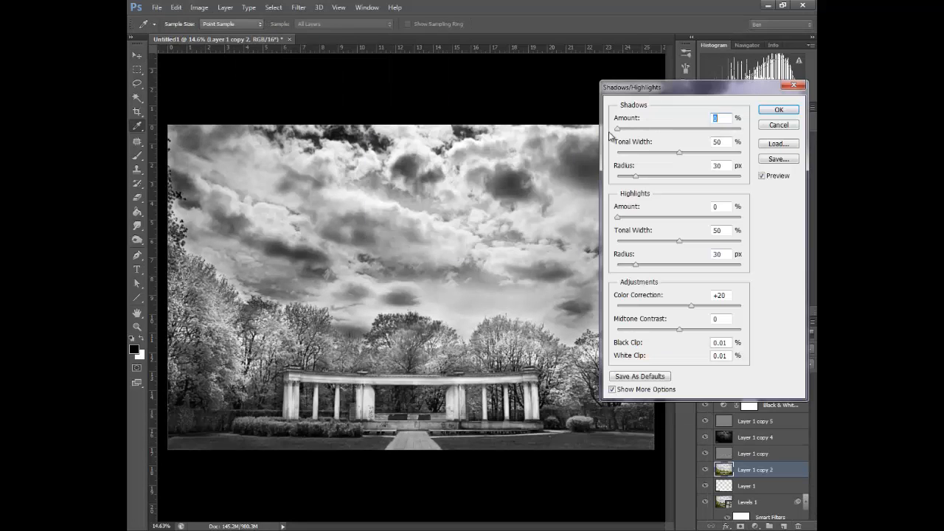
- Set the shadows amount to 3% and the highlights amount to 14%, and compare the preview with the original
mouse_move(617, 218)
left_mouse_down()
mouse_move(644, 219)
mouse_move(633, 218)
left_mouse_up()
left_click_drag(617, 129, 621, 130)
left_click_drag(633, 217, 635, 217)
left_click(773, 176)
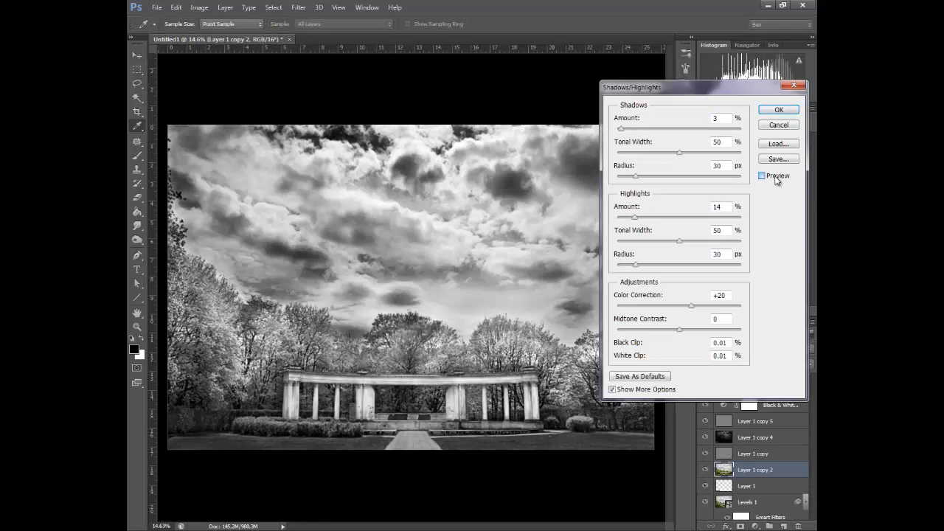
left_click(773, 177)
- Set the midtone contrast to +15, fine-tune the shadows and highlights amounts, and apply the adjustment
left_click_drag(679, 330, 689, 330)
left_click_drag(621, 129, 620, 129)
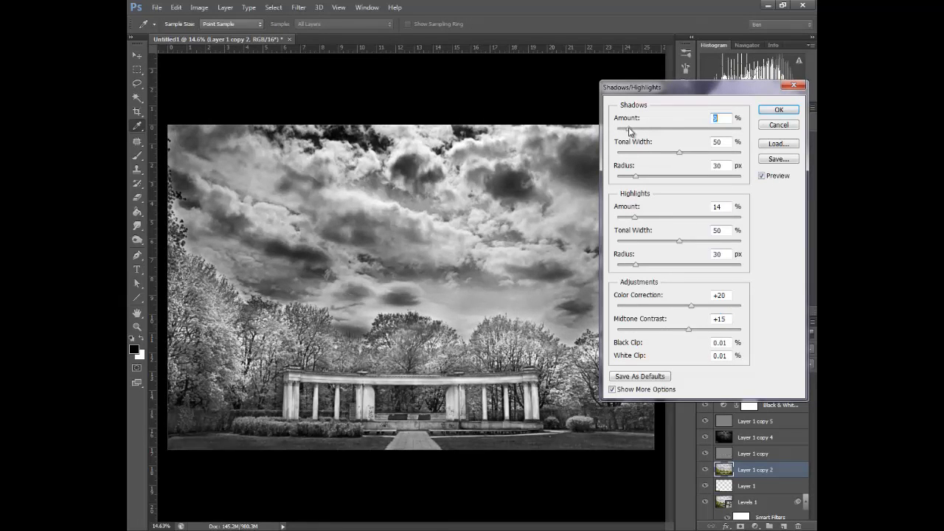
left_click_drag(634, 218, 640, 217)
left_click(778, 112)
- Add a mask to Layer 1 copy 2 and draw a black-to-transparent linear gradient from the monument up to the sky's top edge
left_click(741, 525)
left_click(137, 155)
left_click(137, 211)
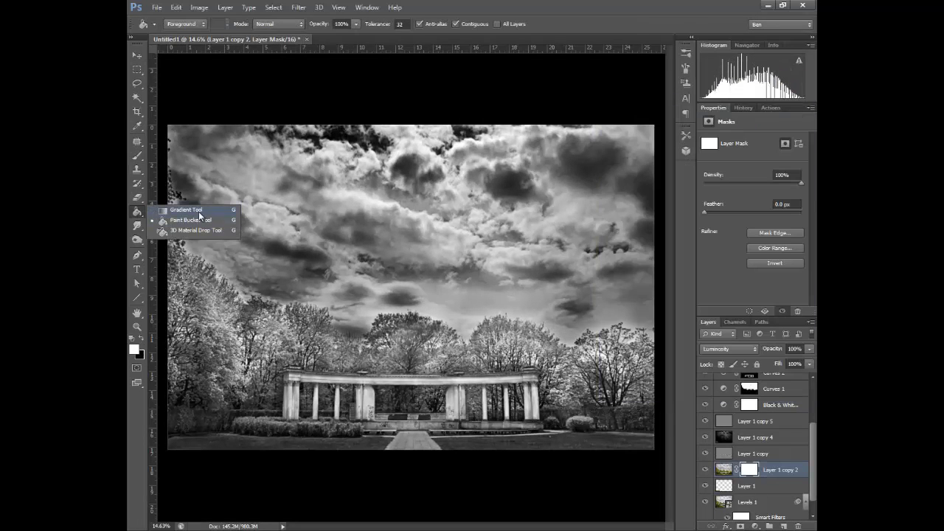
left_click(191, 211)
key("x")
left_click_drag(418, 383, 420, 119)
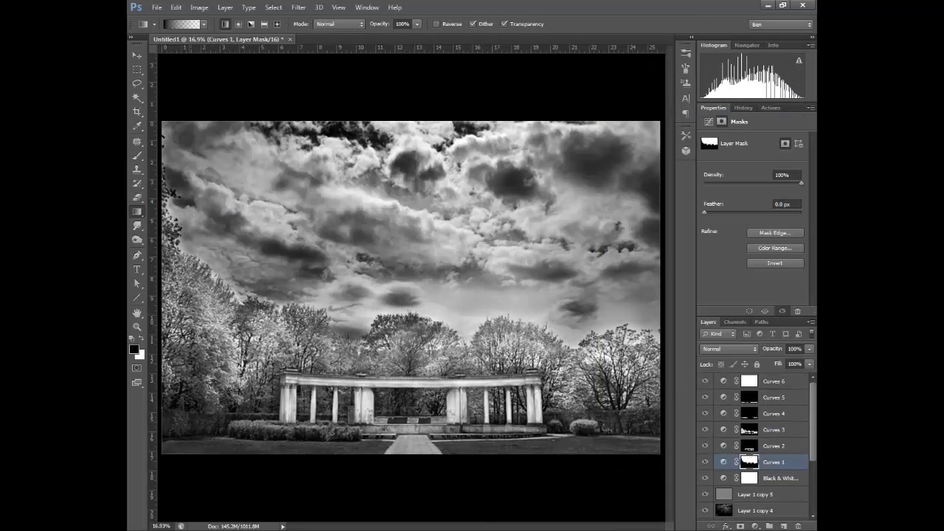
- Refine the Curves 1 mask along the tree line on the photo's left side, reducing the brush to 60 px
scroll(199, 272, "up", 5)
key("b")
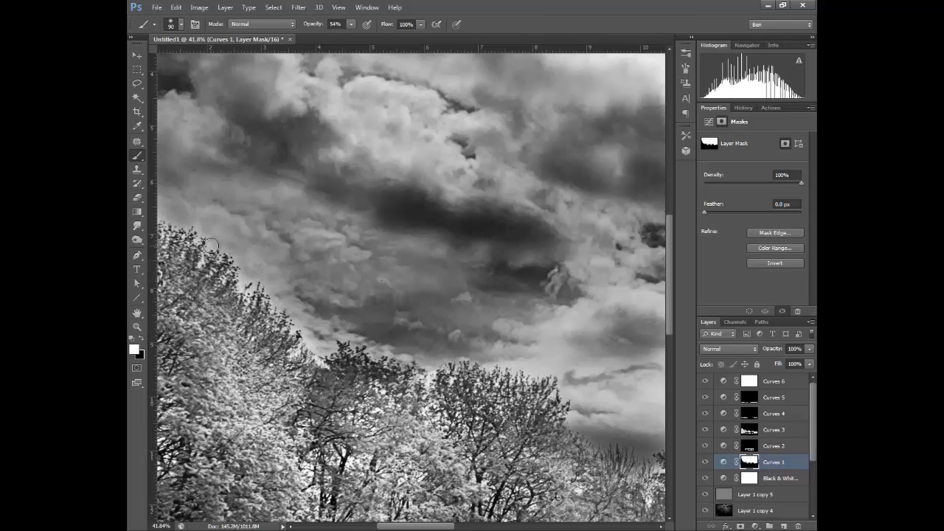
key("x")
scroll(266, 312, "left", 3)
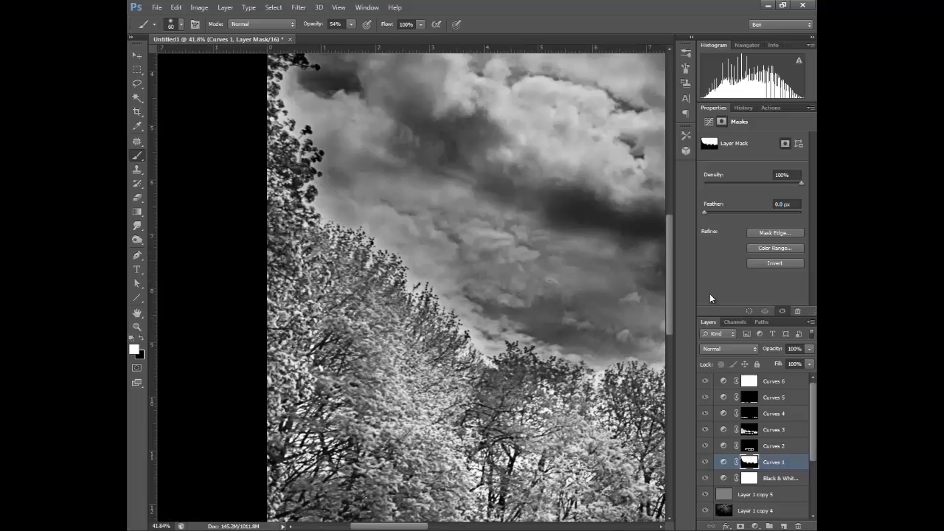
scroll(299, 270, "up", 4)
key("x")
- Paint the overhanging branches at the photo's left edge with black on the Curves 1 mask using a 20 px brush
scroll(298, 269, "up", 5)
key("bracketleft")
key("x")
key("x")
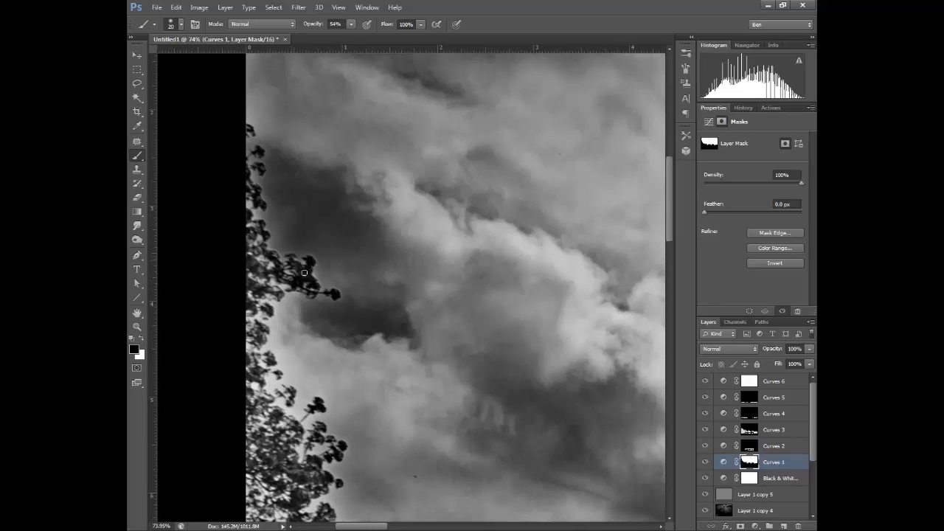
key("bracketleft")
key("bracketleft")
key("bracketleft")
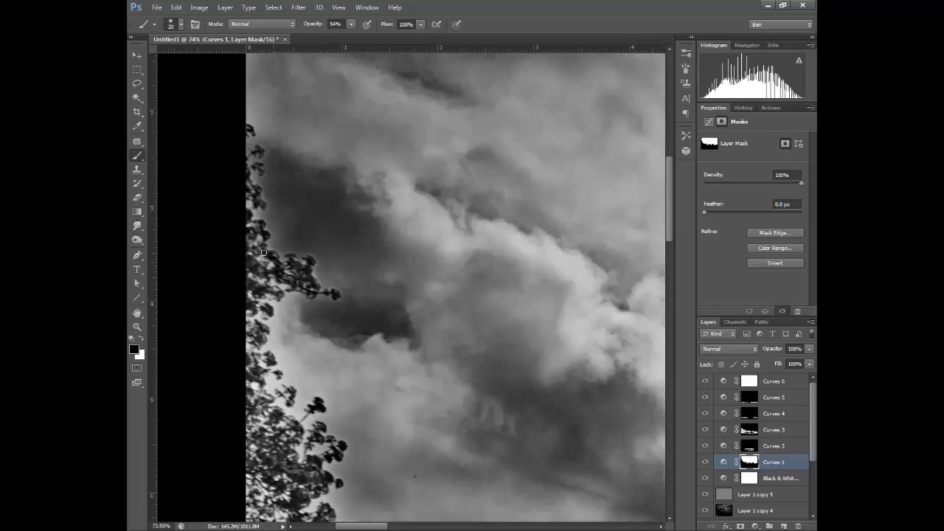
scroll(263, 290, "down", 5)
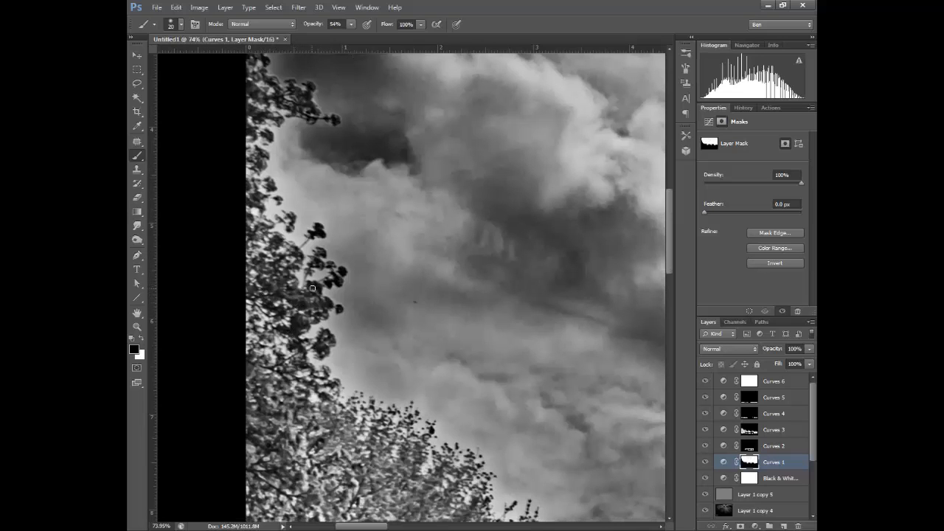
- Group the Curves 1 to Curves 5 layers and keep Curves 6 above the group
key("ctrl+0")
left_click(794, 381)
left_click(769, 526)
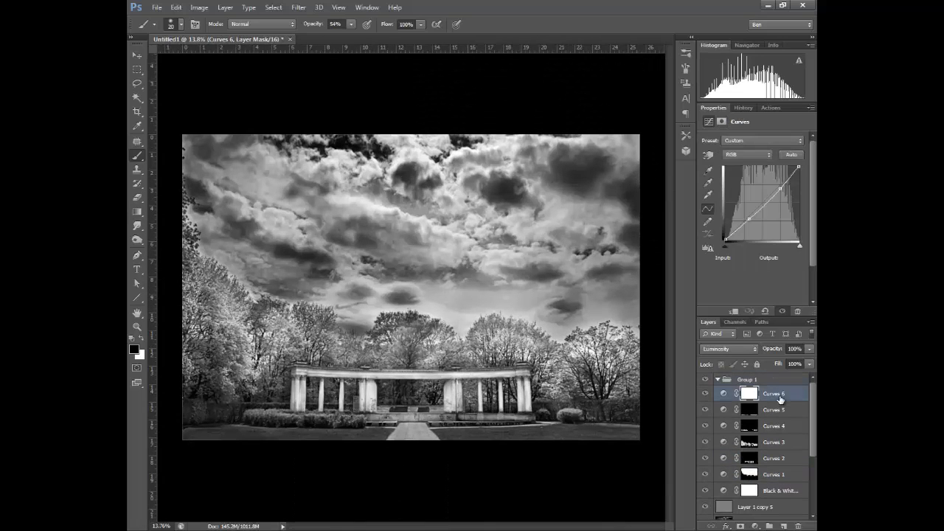
left_click_drag(784, 397, 747, 375)
left_click(775, 410)
left_click(774, 474, "shift")
left_click_drag(774, 474, 775, 395)
- Group Layer 1 copy 5 and Layer 1 copy 4 into a second group
left_click(743, 432)
left_click(745, 442, "shift")
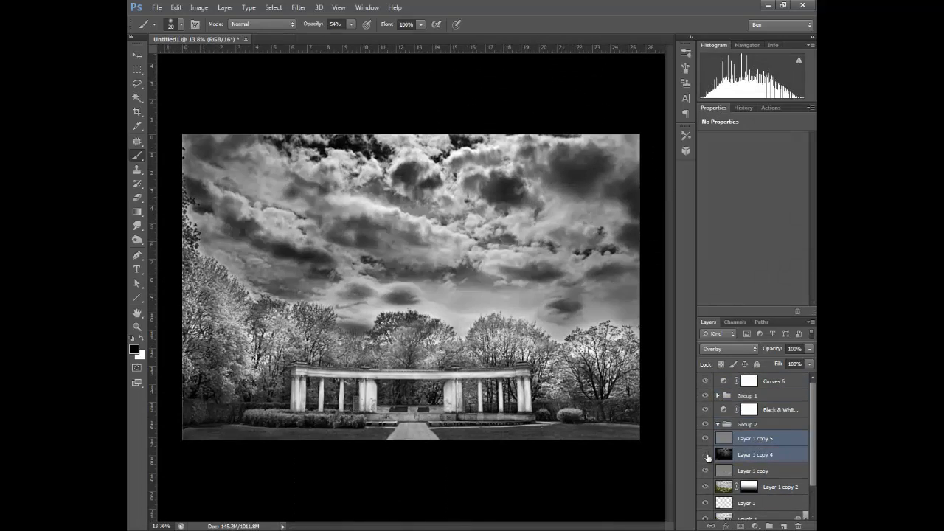
key("ctrl+g")
- Rename Layer 1 copy as "sharpen", Layer 1 copy 2 as "Shadow and highlight", and Layer 1 as "Clean"
left_click(747, 439)
double_click(748, 440)
type("sharpen")
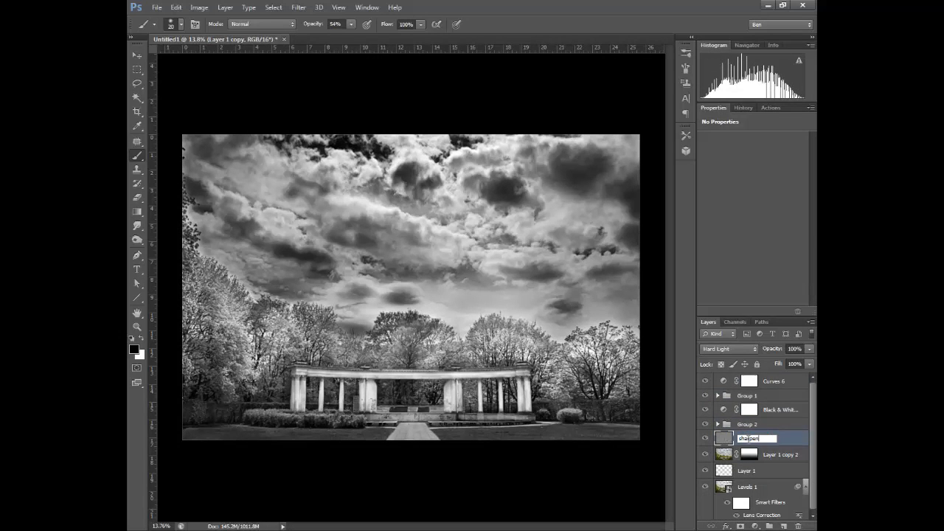
key("Return")
double_click(779, 455)
type("Shadow and highlight")
key("Return")
left_click(748, 472)
double_click(748, 472)
type("Clean")
key("Return")
- Rename Group 2 as "Ray" and Group 1 as "toning"
double_click(747, 425)
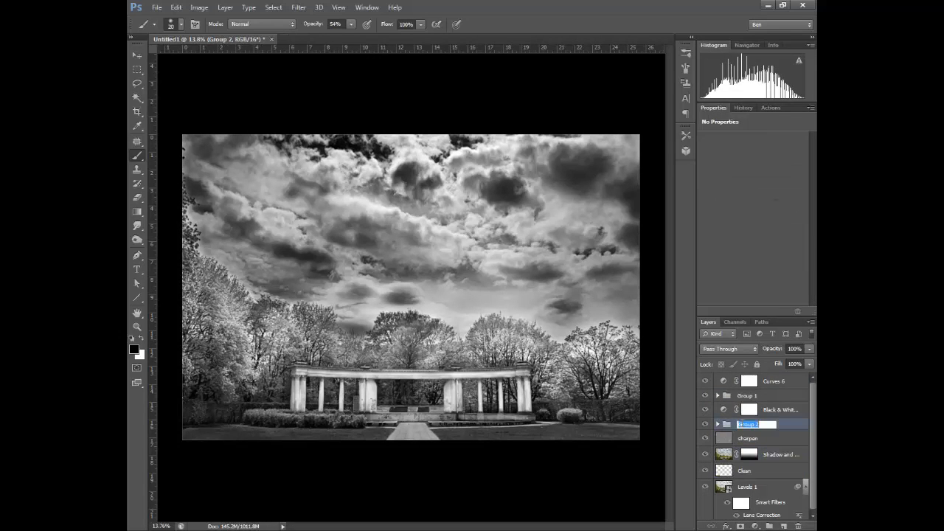
type("Ray")
key("Return")
double_click(748, 396)
type("toning")
left_click(767, 409)
left_click(749, 486)
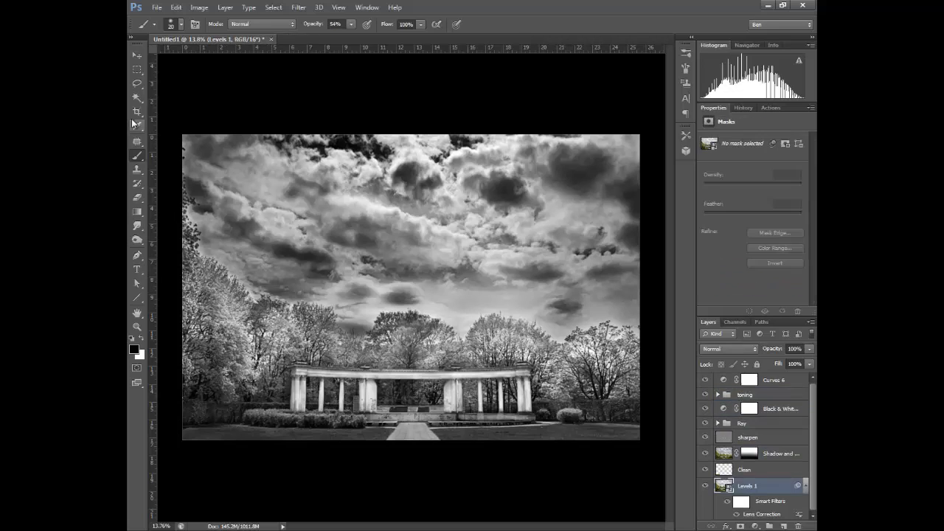
- Crop the photo to the 4 x 5 (8 x 10) ratio in landscape format, trimming both sides around the monument
key("c")
right_click(301, 229)
left_click(337, 360)
left_click_drag(431, 329, 431, 328)
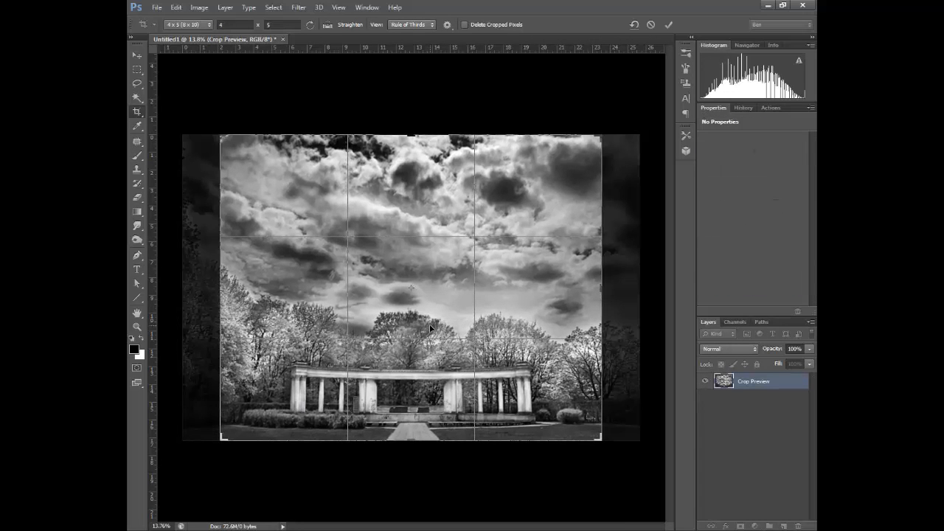
right_click(392, 273)
left_click(419, 481)
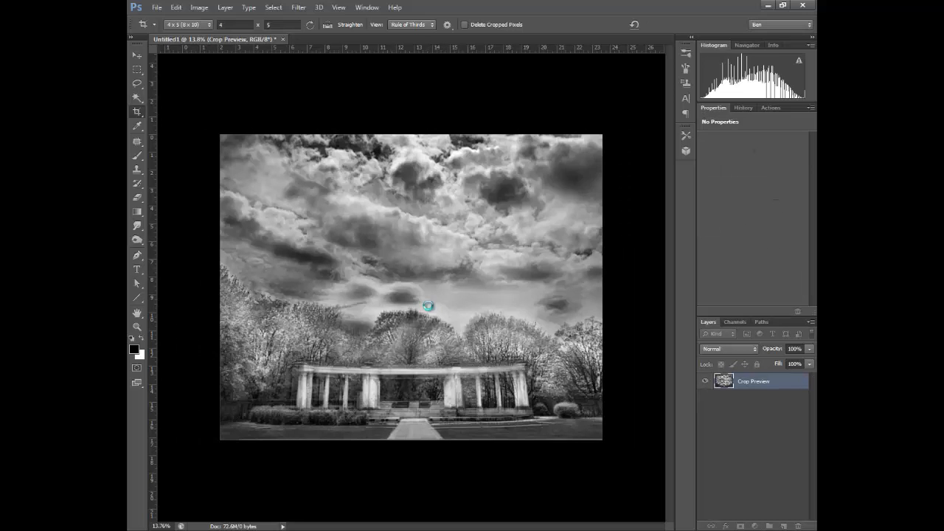
- Review the cropped photo fitted to the screen with the interface panels hidden
key("z")
key("ctrl+0")
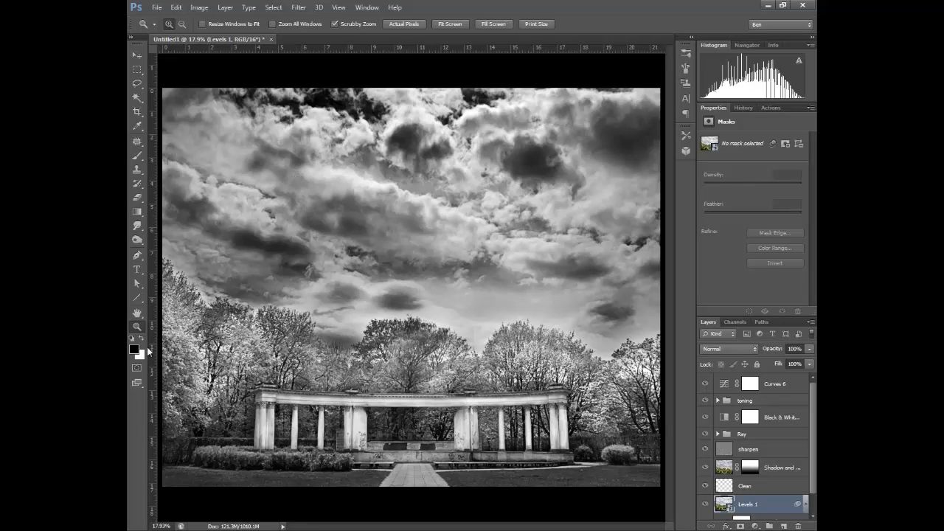
key("Tab")
key("ctrl+0")
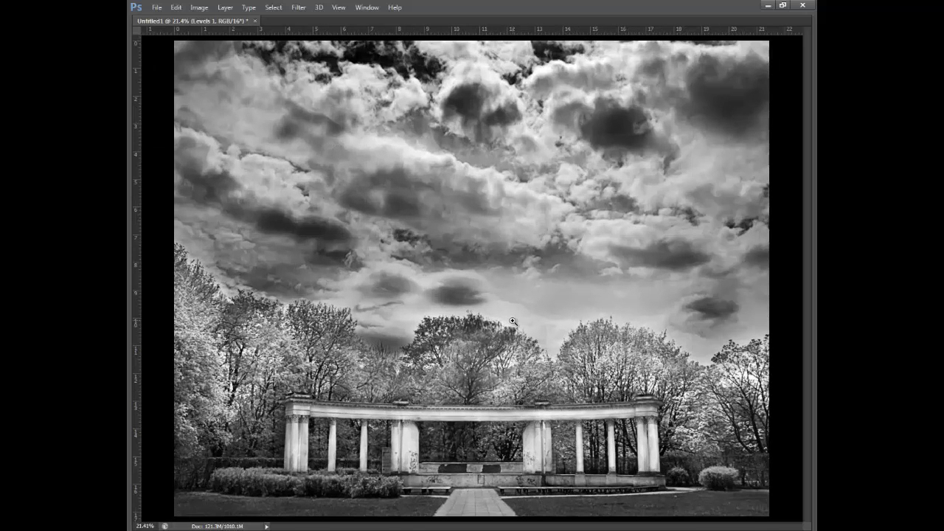